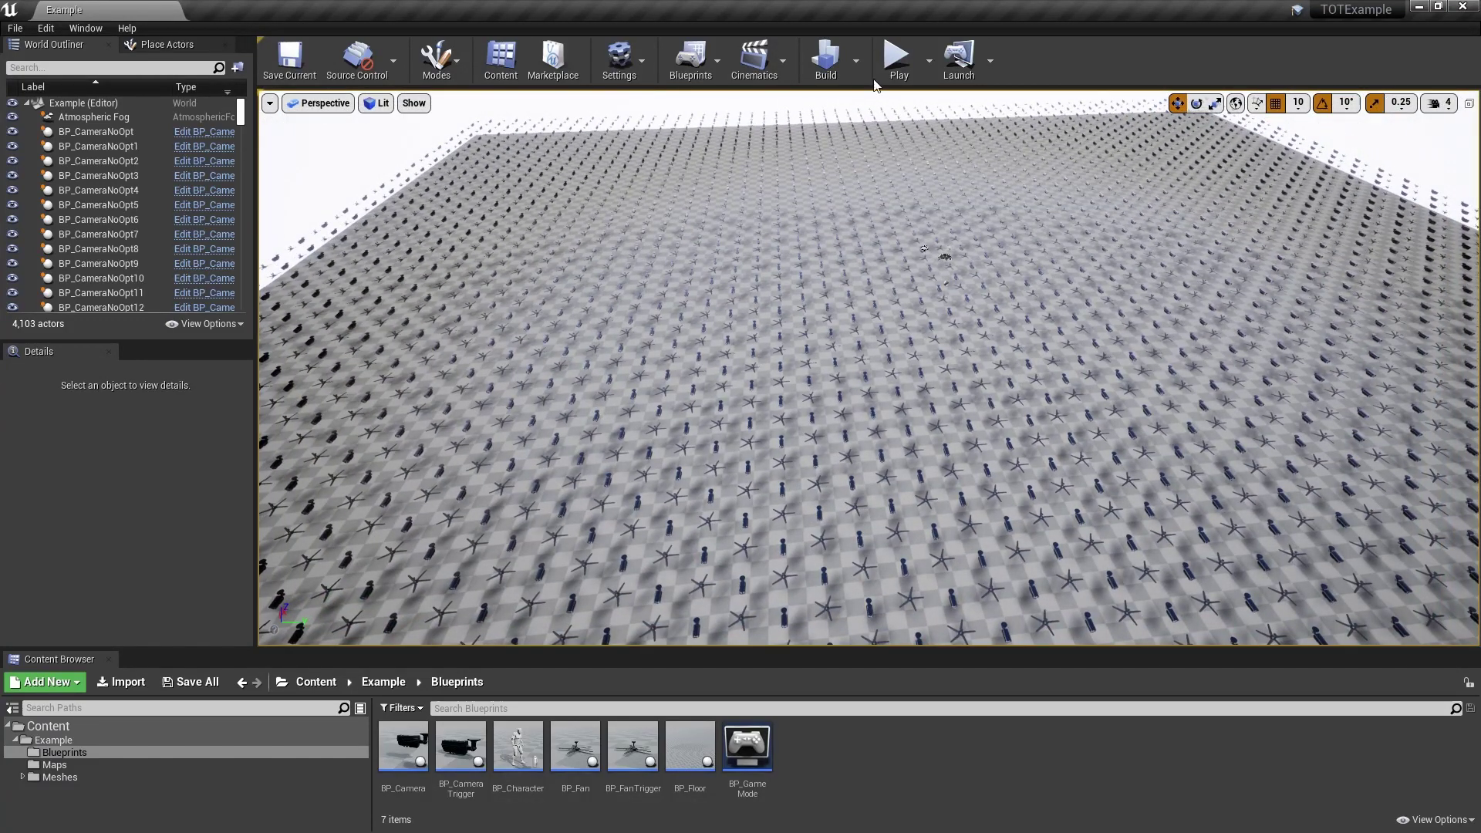
# - Play the Example map with stat fps and stat unit overlays, running forward at about 13 FPS
pyautogui.hotkey('alt', 'p')
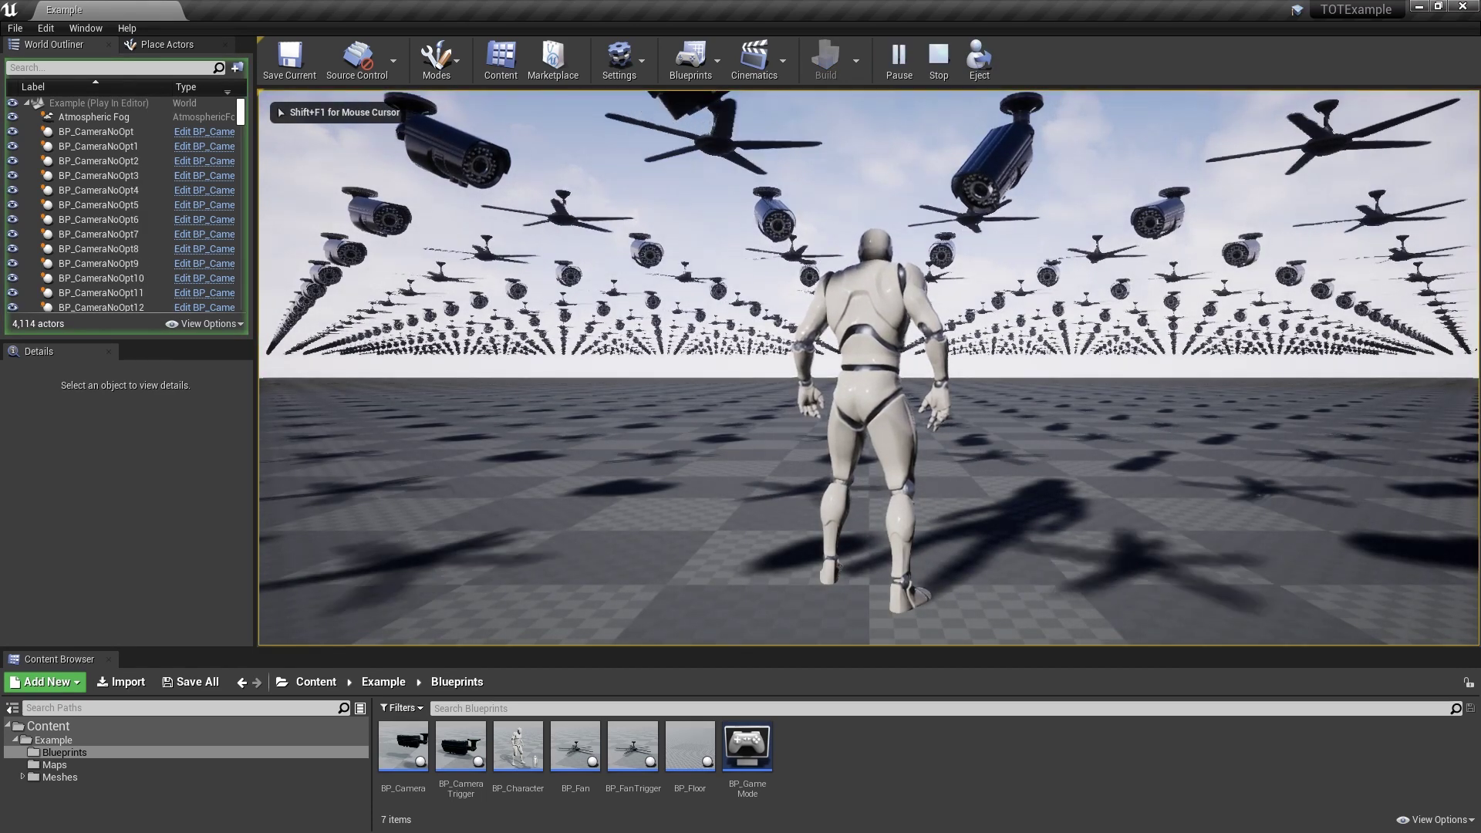
pyautogui.press('`')
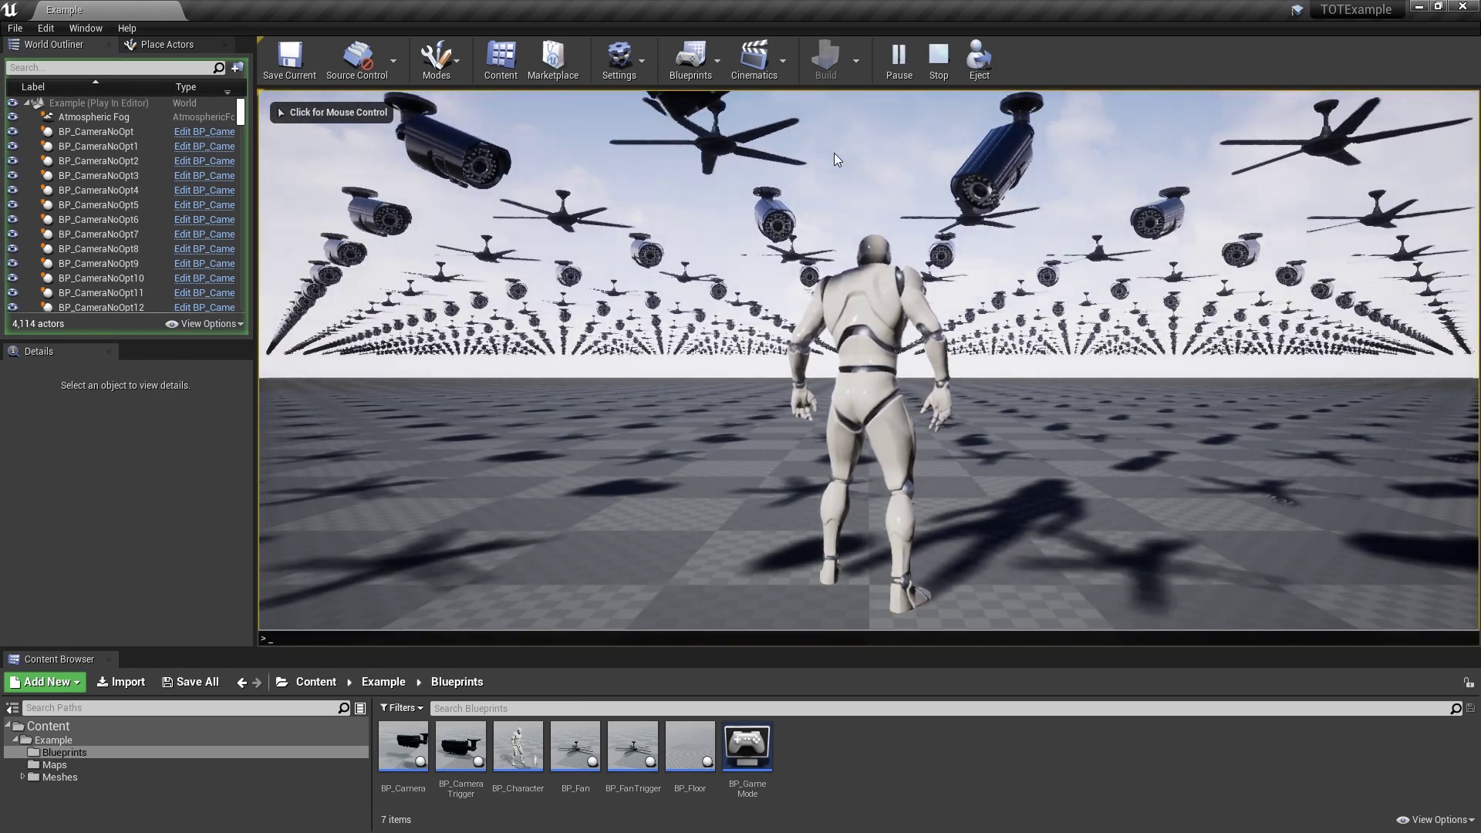
pyautogui.write('stat fps')
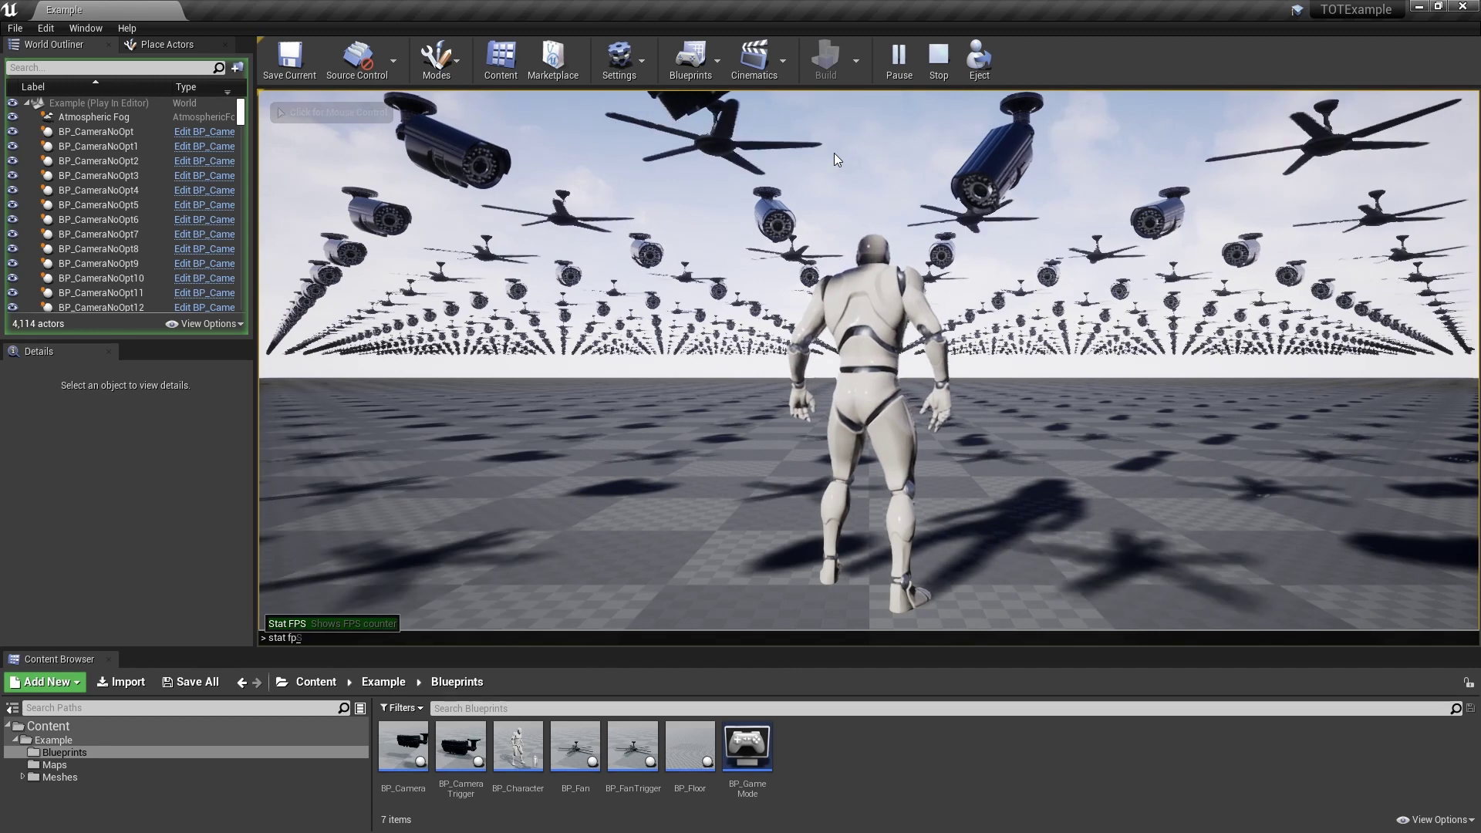
pyautogui.press('Return')
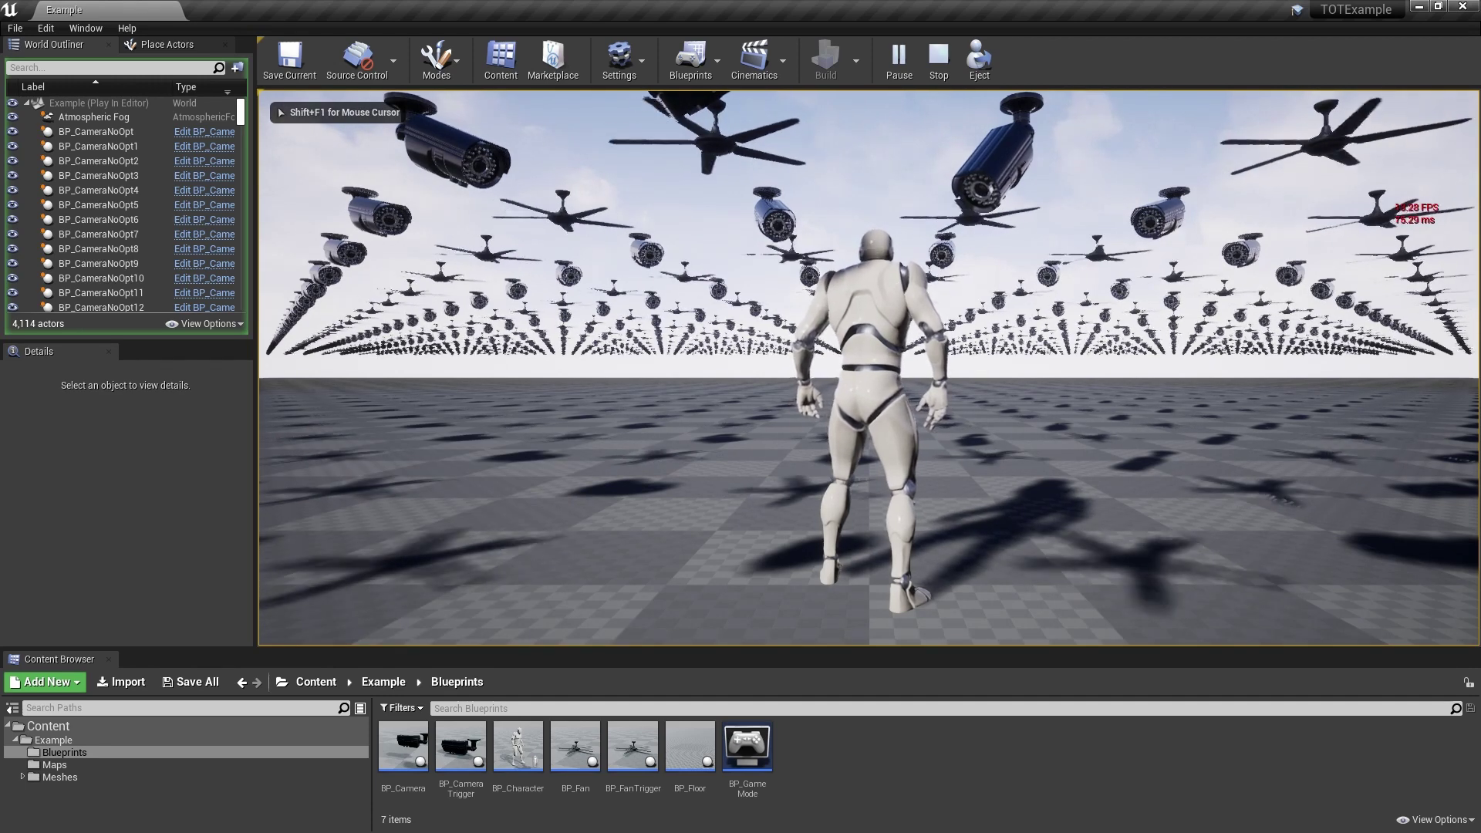
pyautogui.press('`')
pyautogui.write('stat unit')
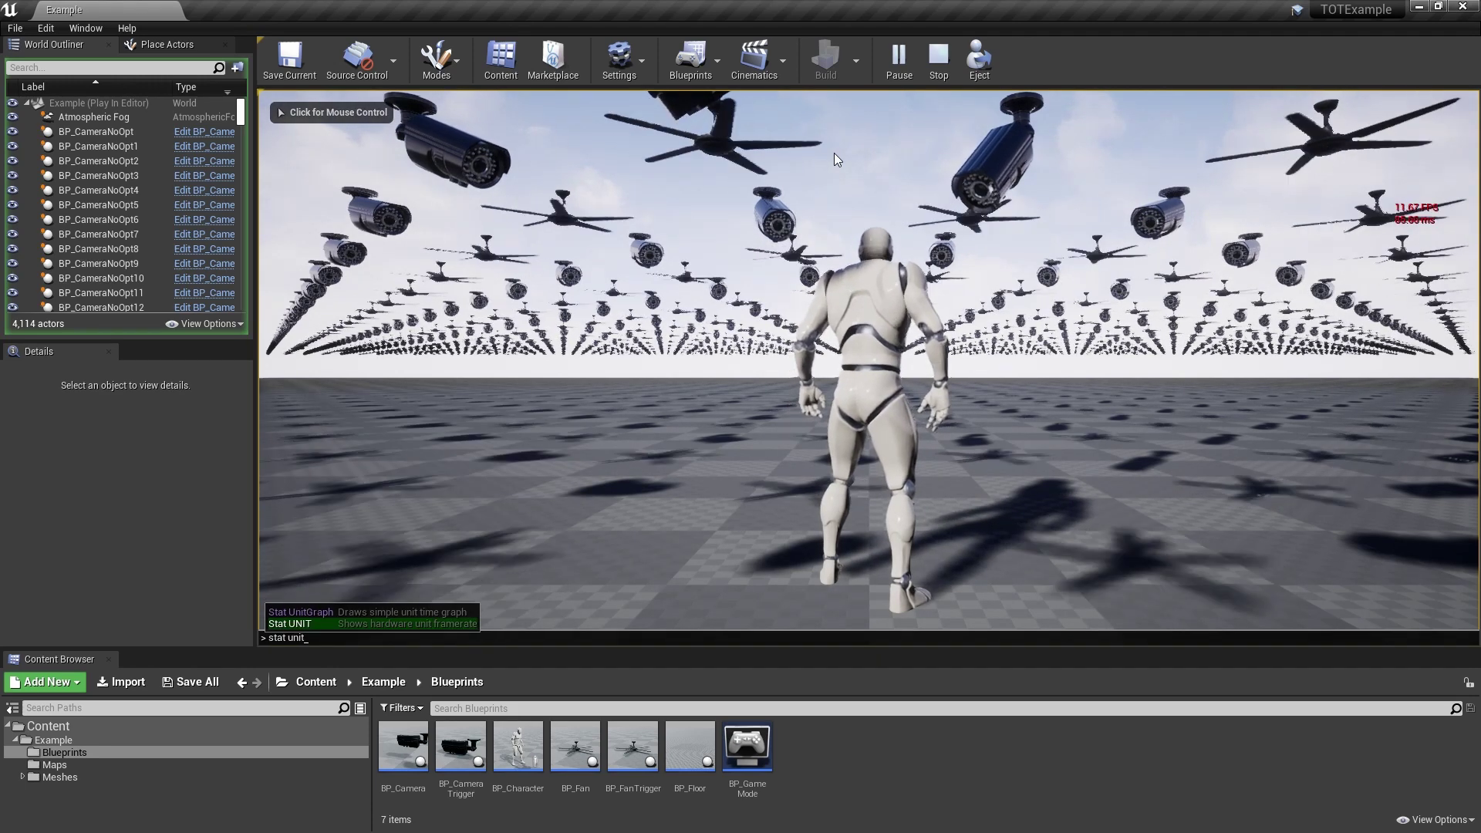
pyautogui.press('Return')
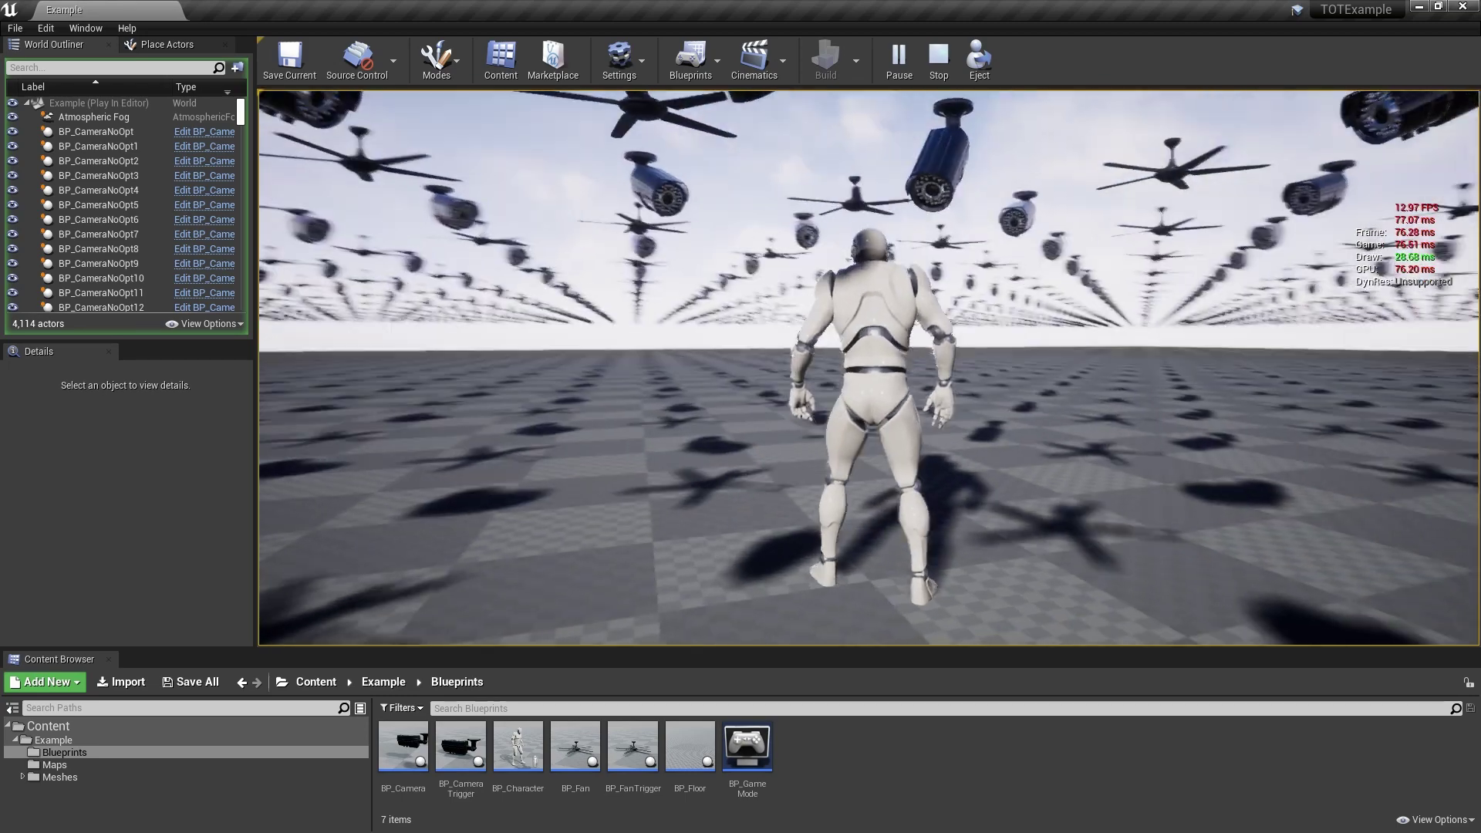
pyautogui.press('w')
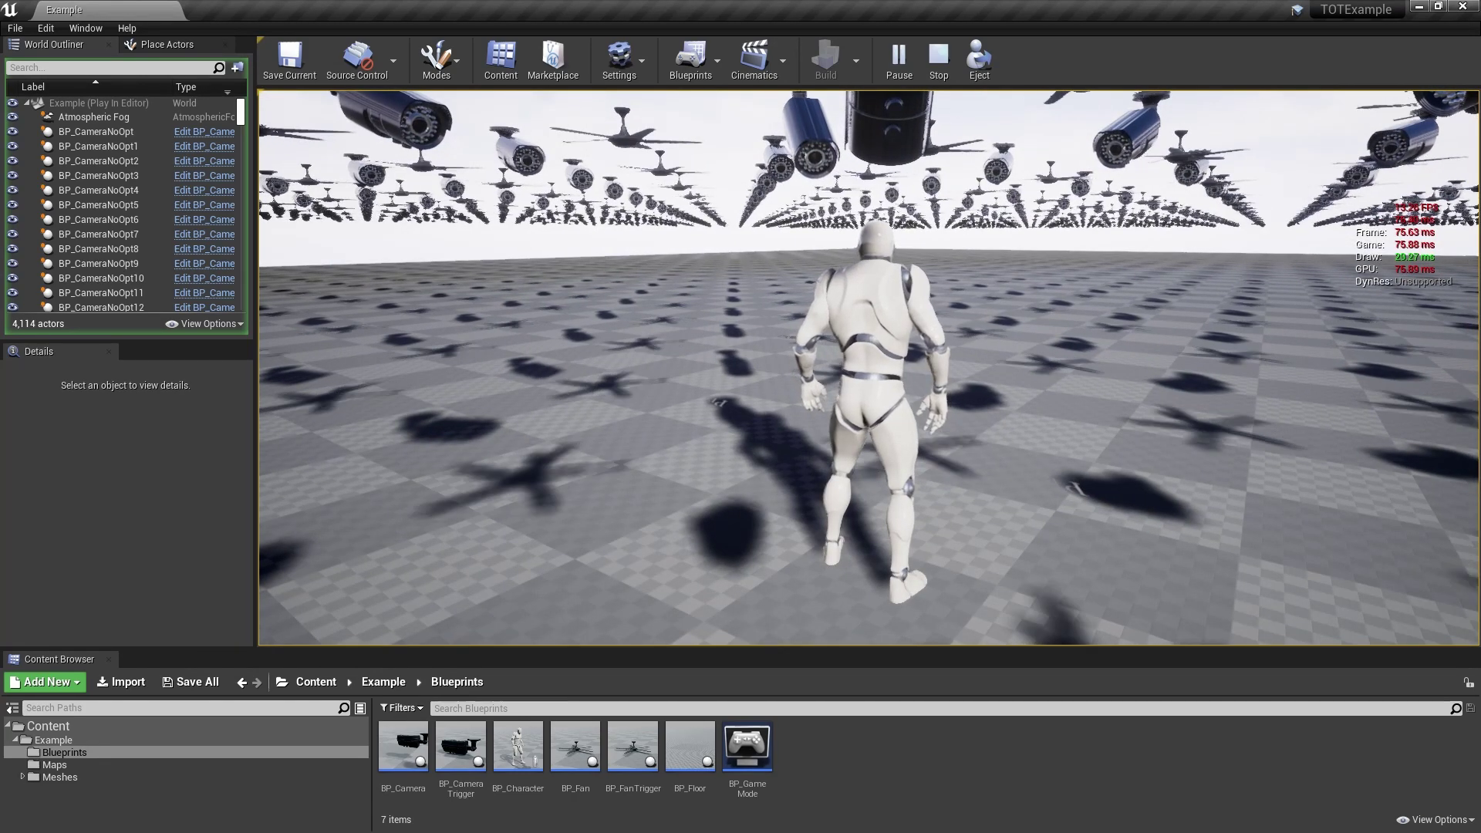
pyautogui.press('Escape')
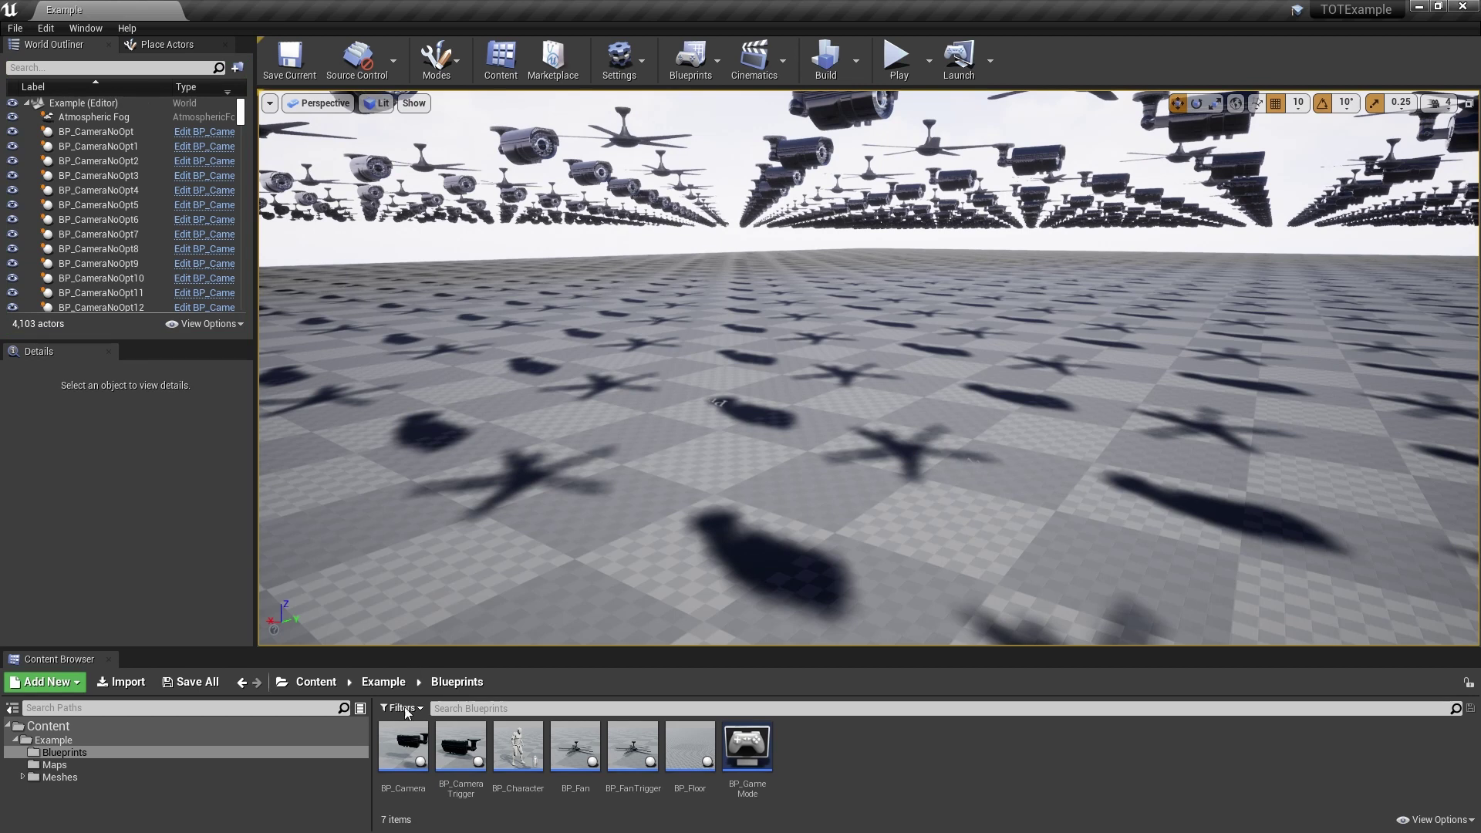
pyautogui.doubleClick(403, 746)
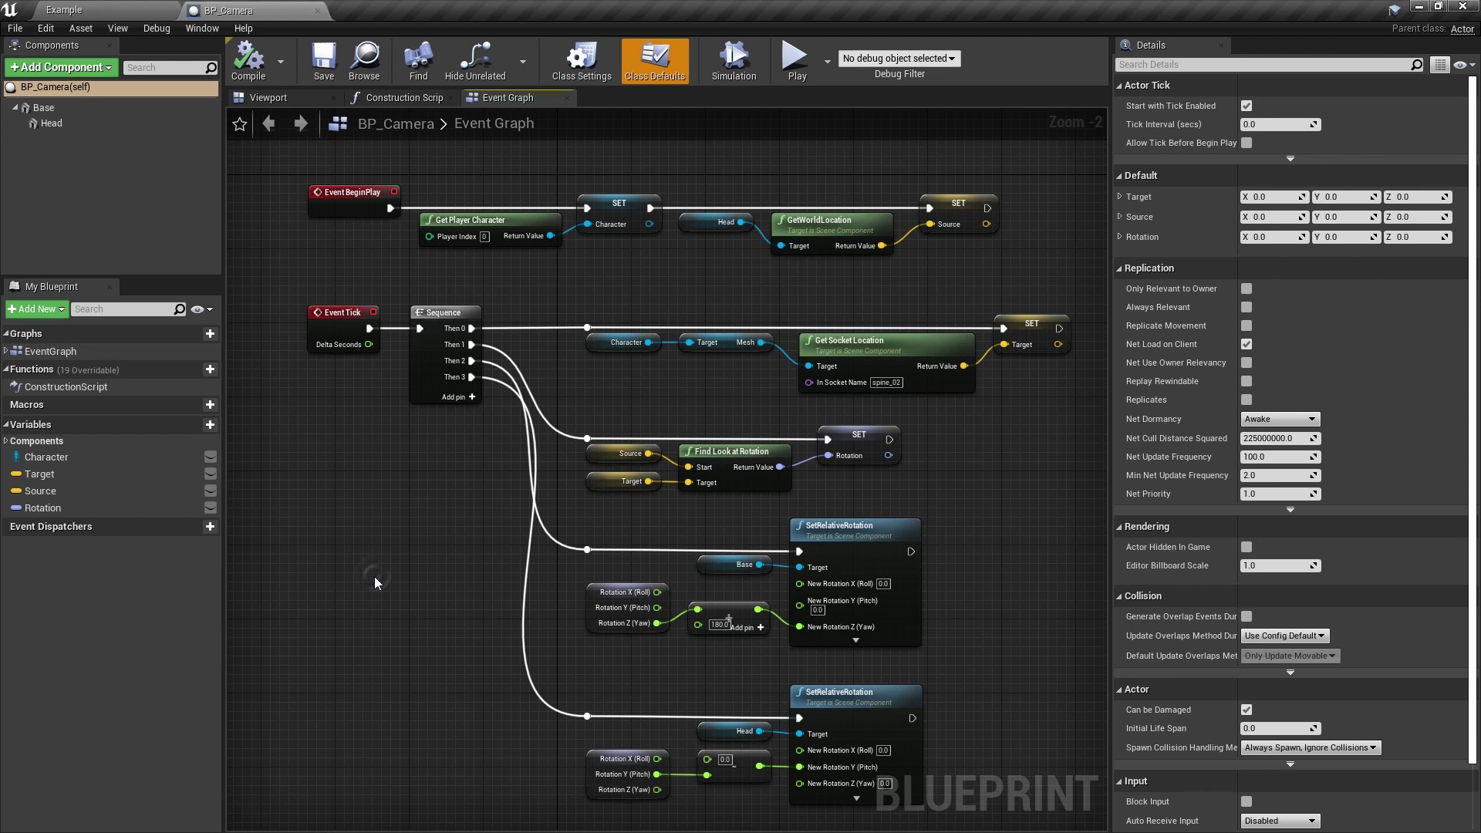
pyautogui.scroll(2, 397, 592)
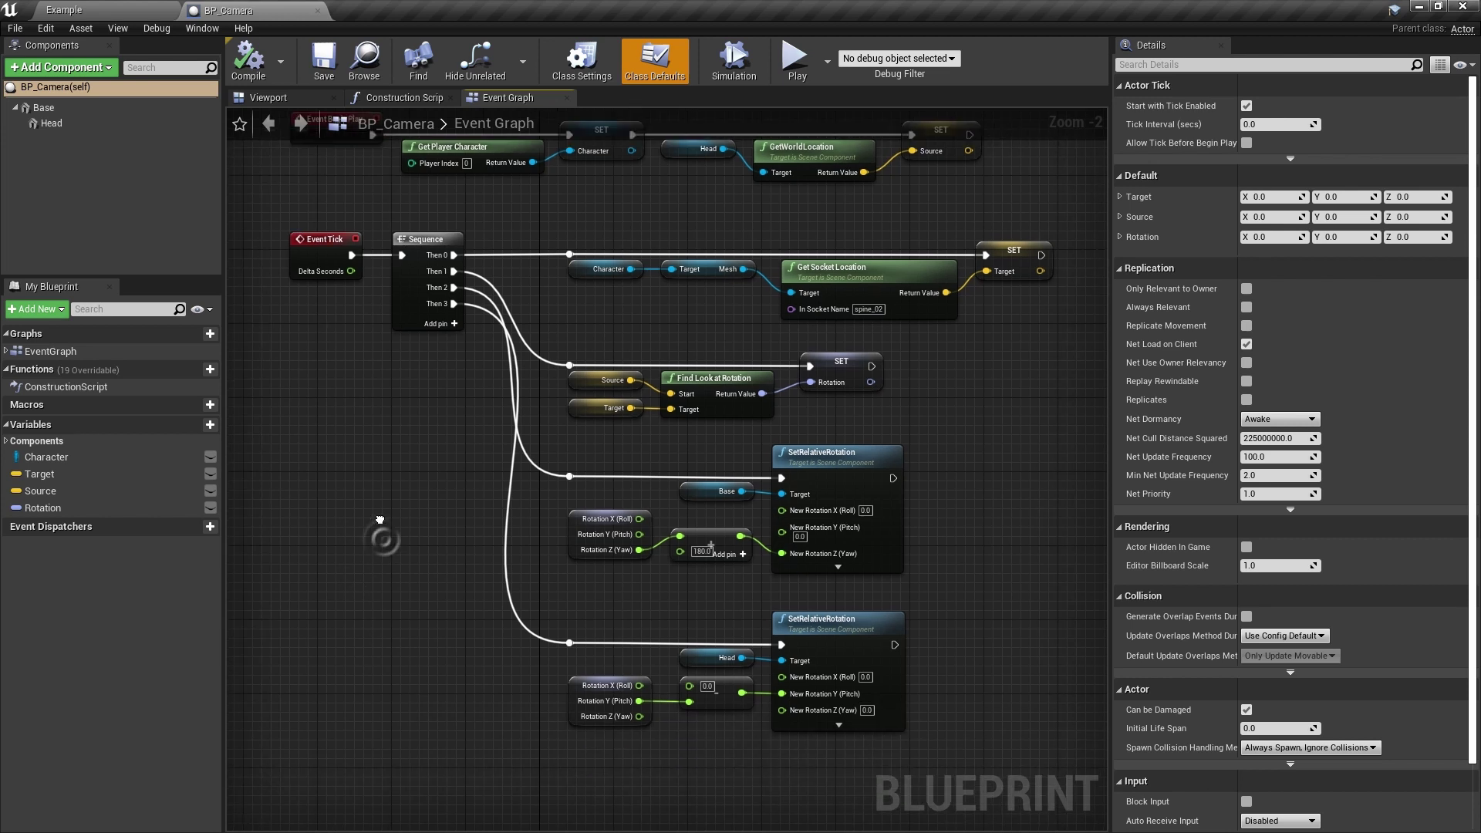
pyautogui.moveTo(370, 615); pyautogui.dragTo(259, 549, button='right')
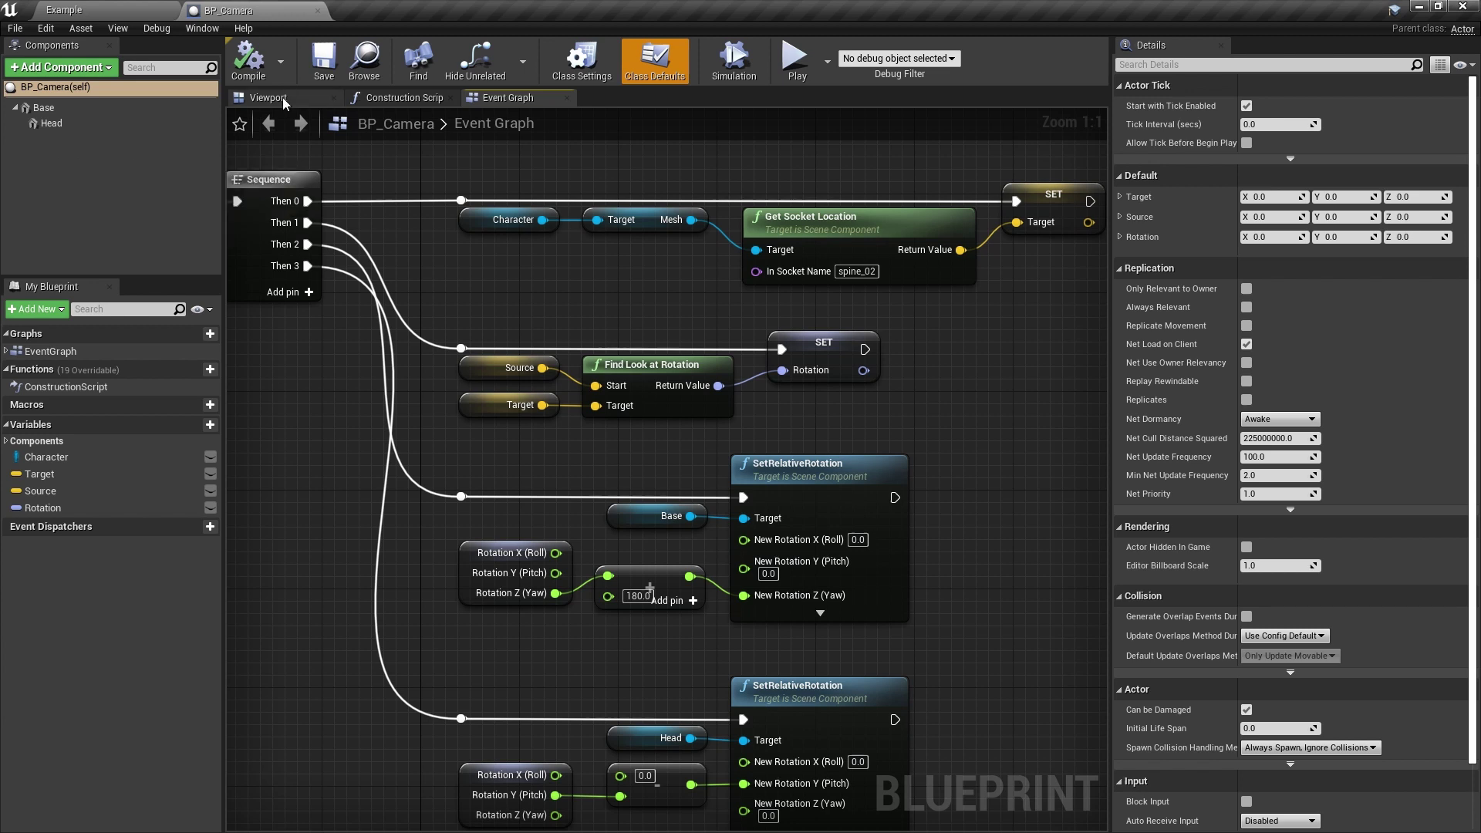
pyautogui.click(317, 10)
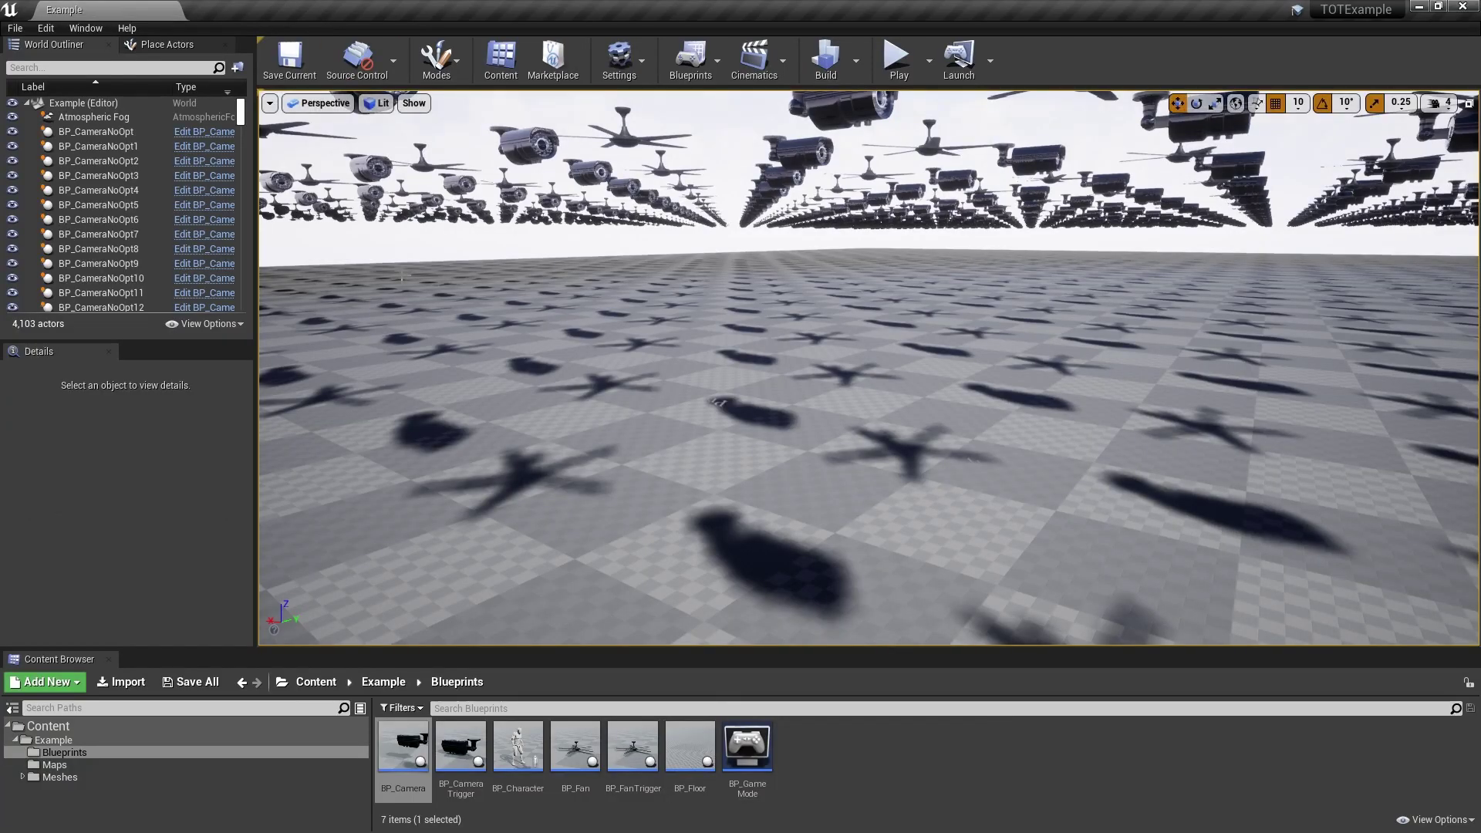
pyautogui.doubleClick(589, 742)
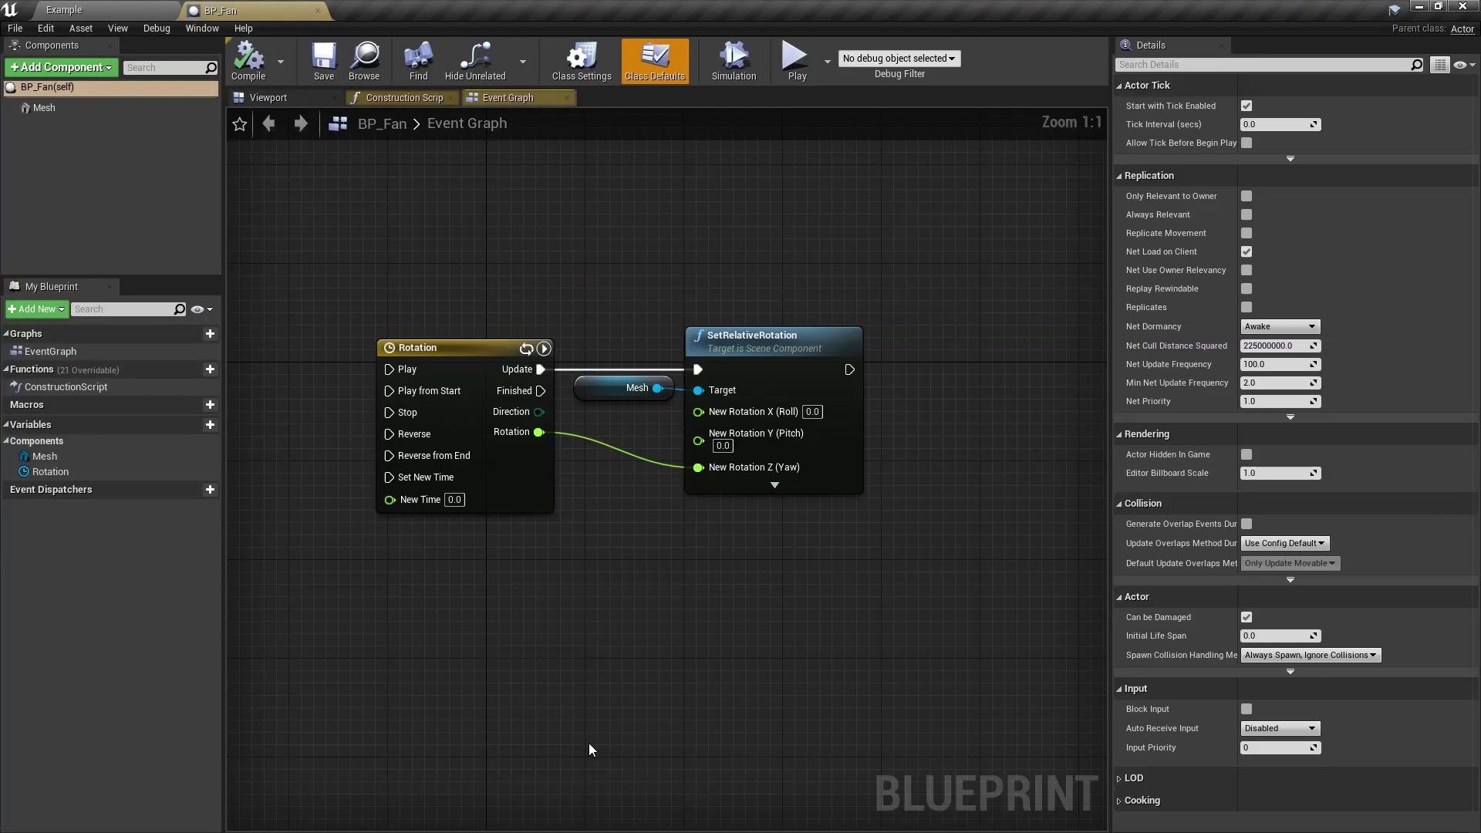
pyautogui.doubleClick(516, 362)
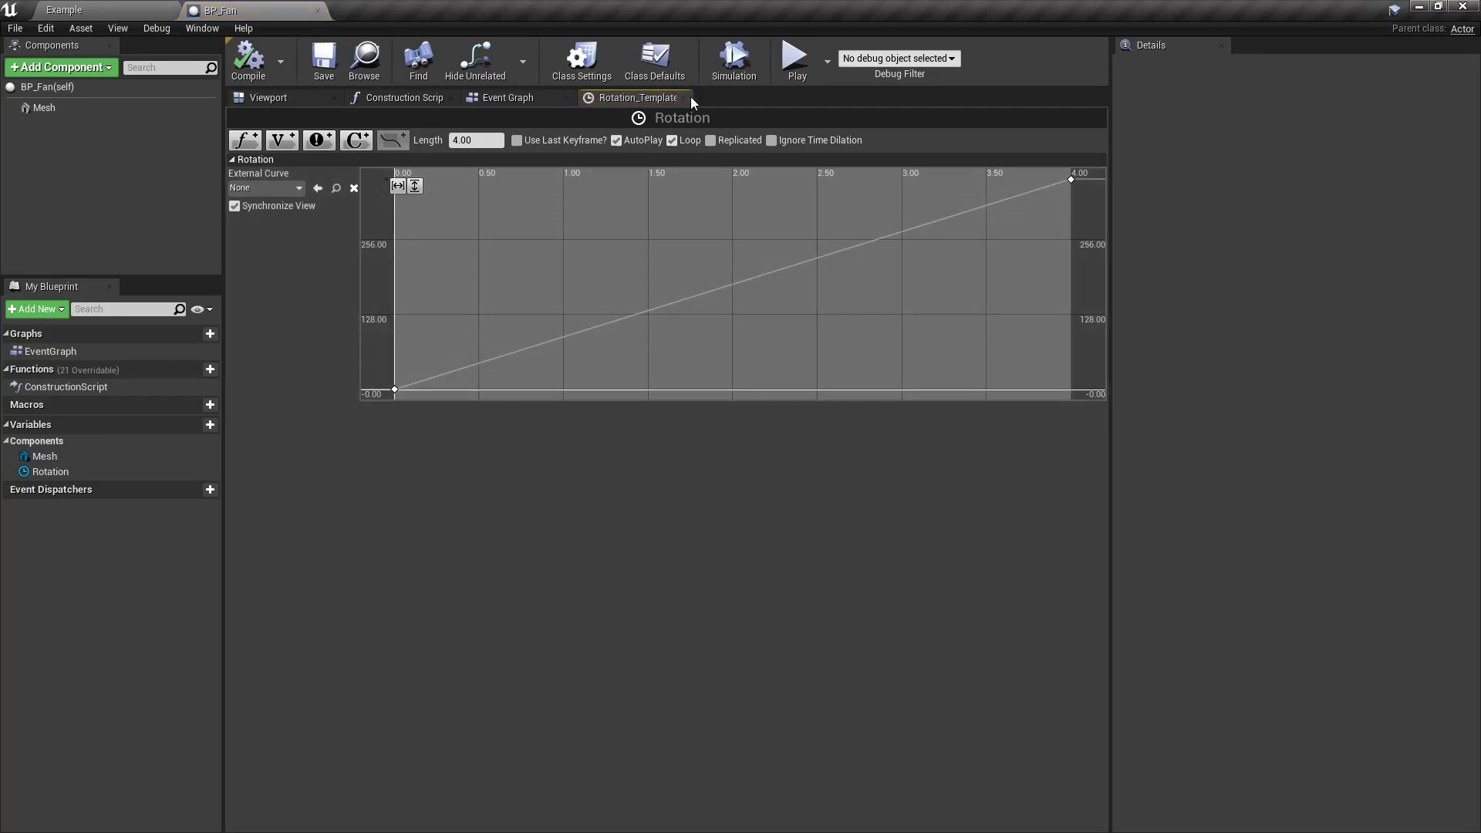
pyautogui.click(685, 97)
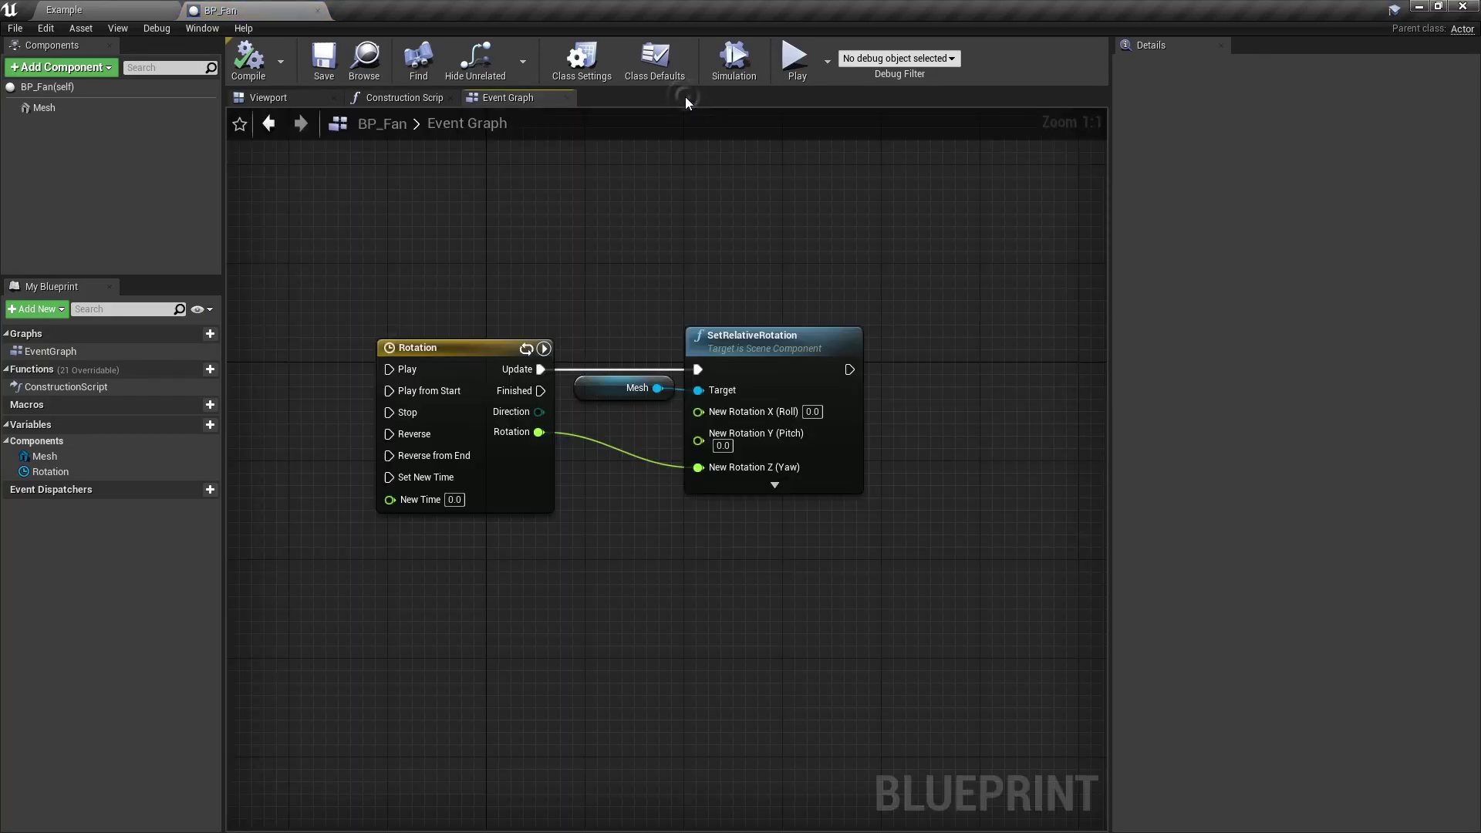
pyautogui.click(315, 11)
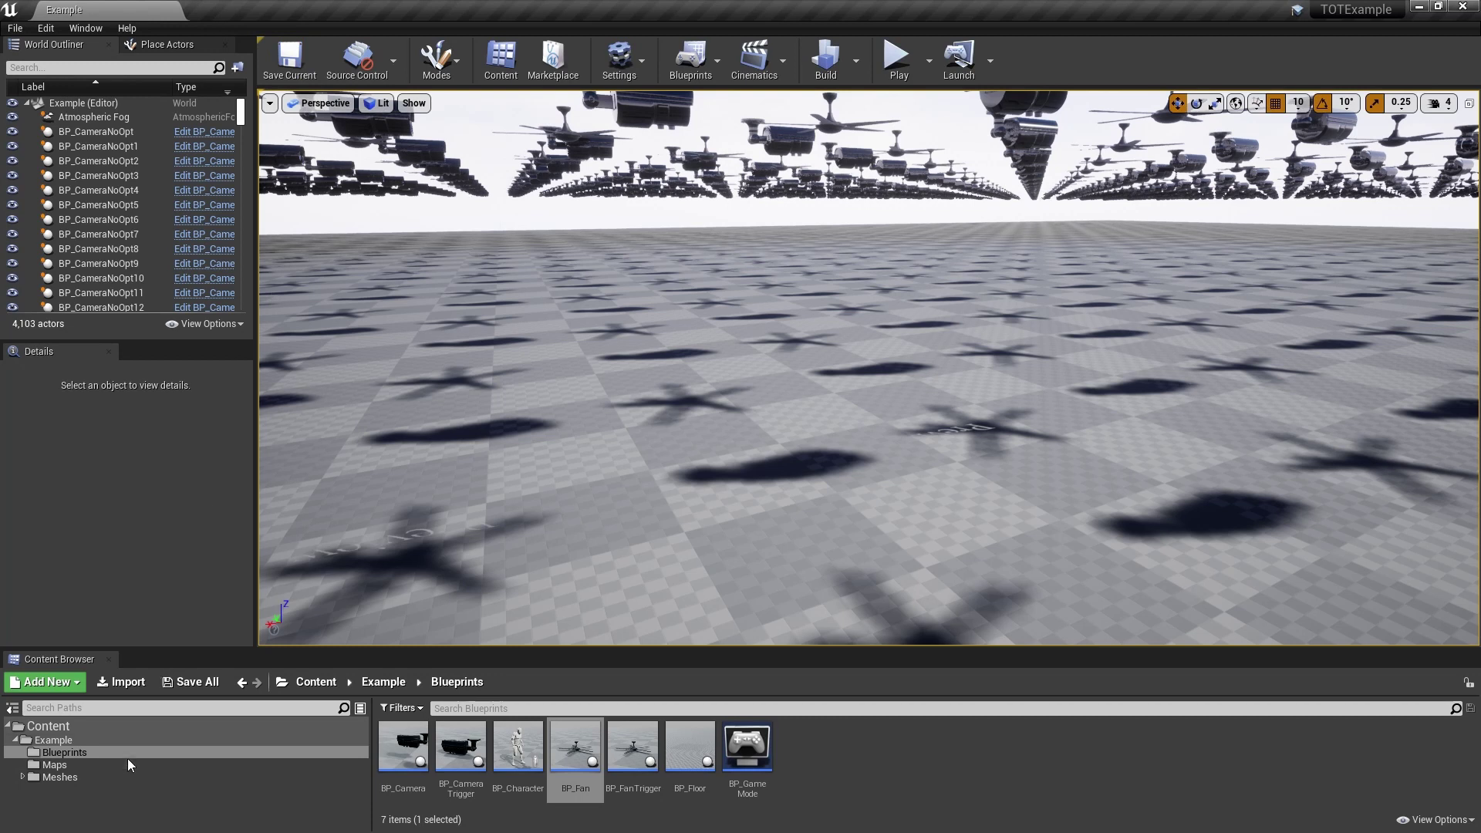
# - Open the Triggers map from Maps, play-test it running forward at about 52 FPS, then stop
pyautogui.click(127, 762)
pyautogui.doubleClick(505, 760)
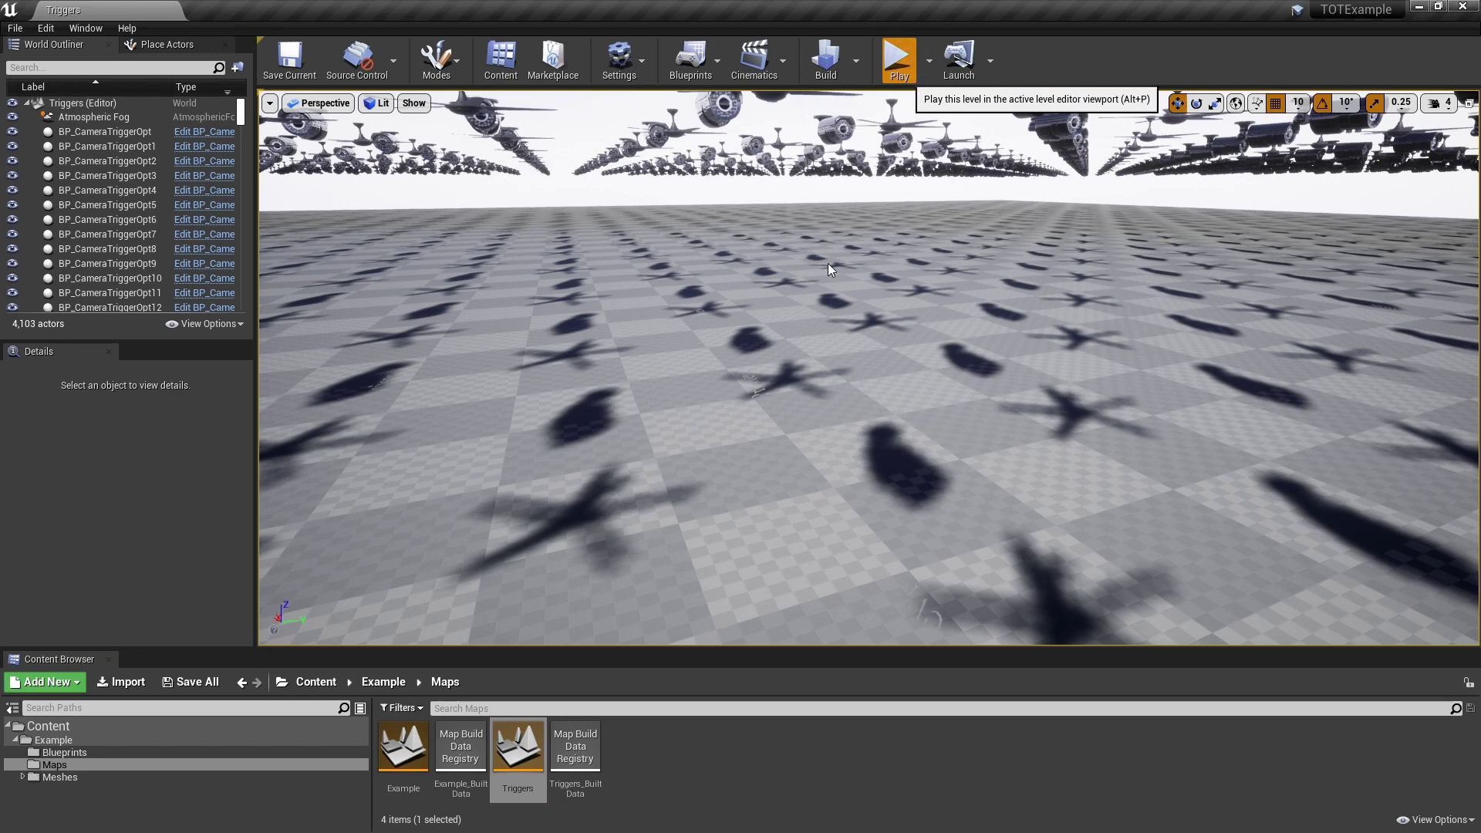
pyautogui.hotkey('alt', 'p')
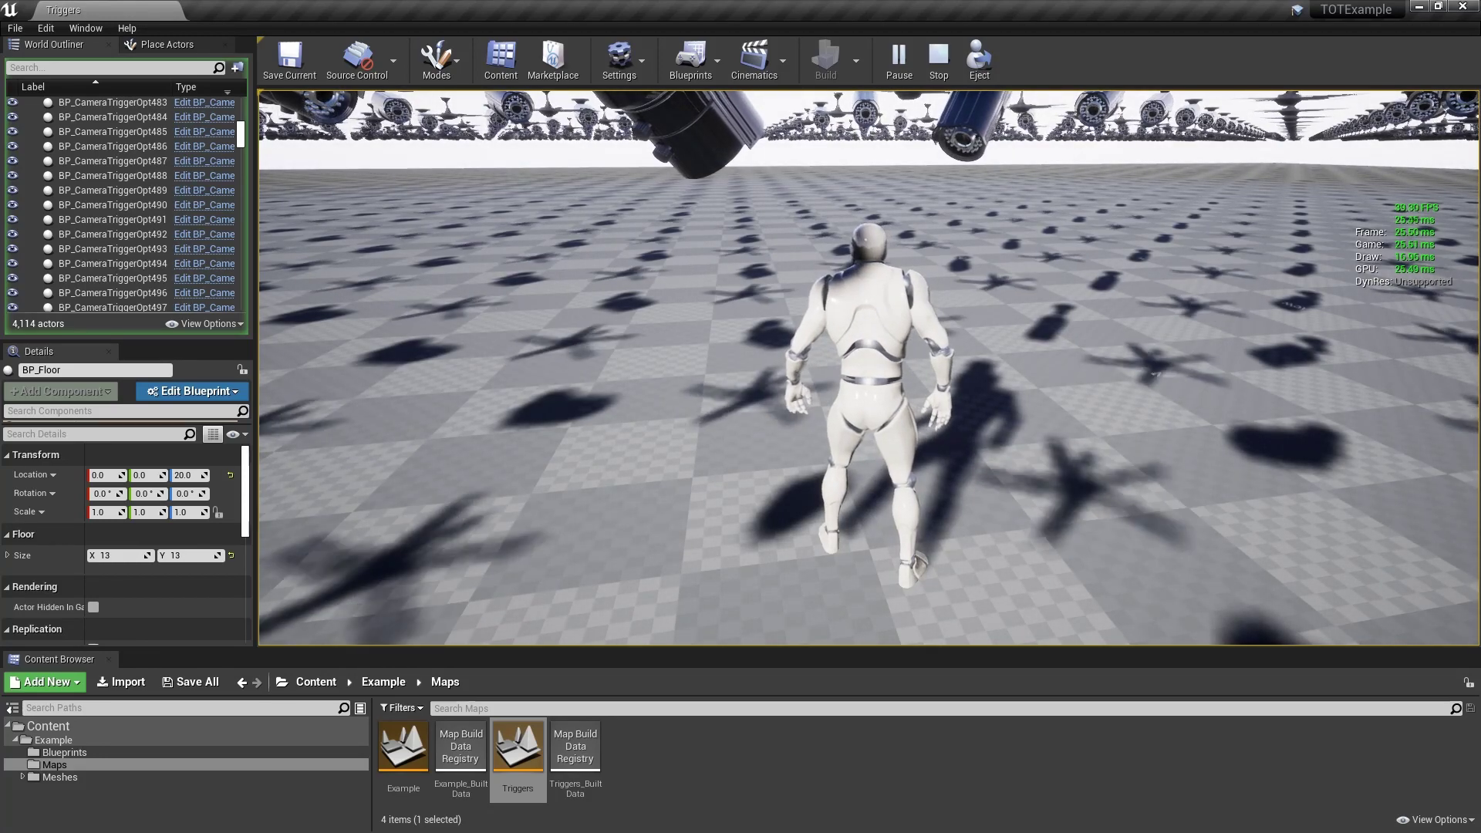
pyautogui.press('w')
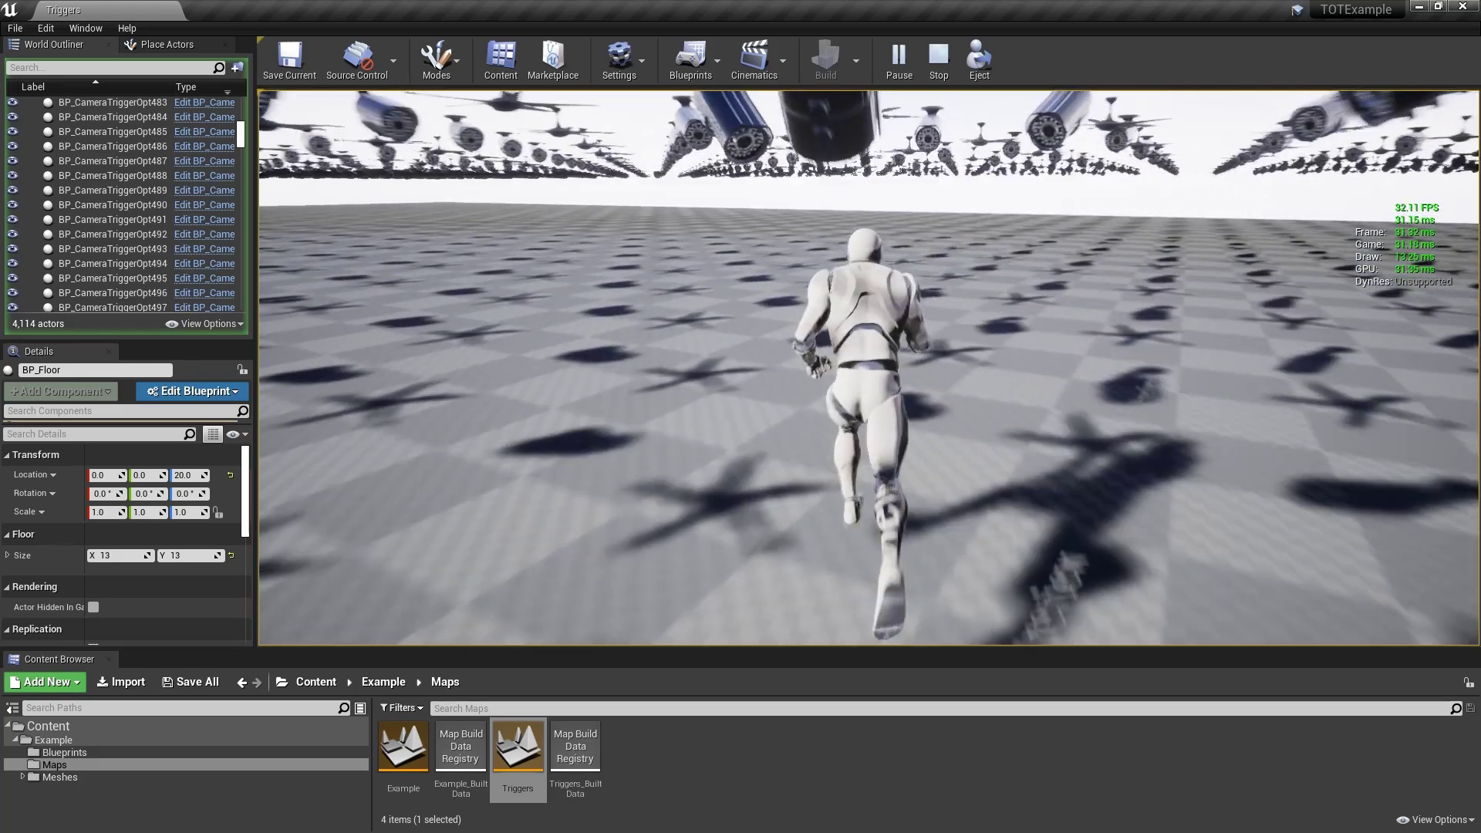
pyautogui.press('Escape')
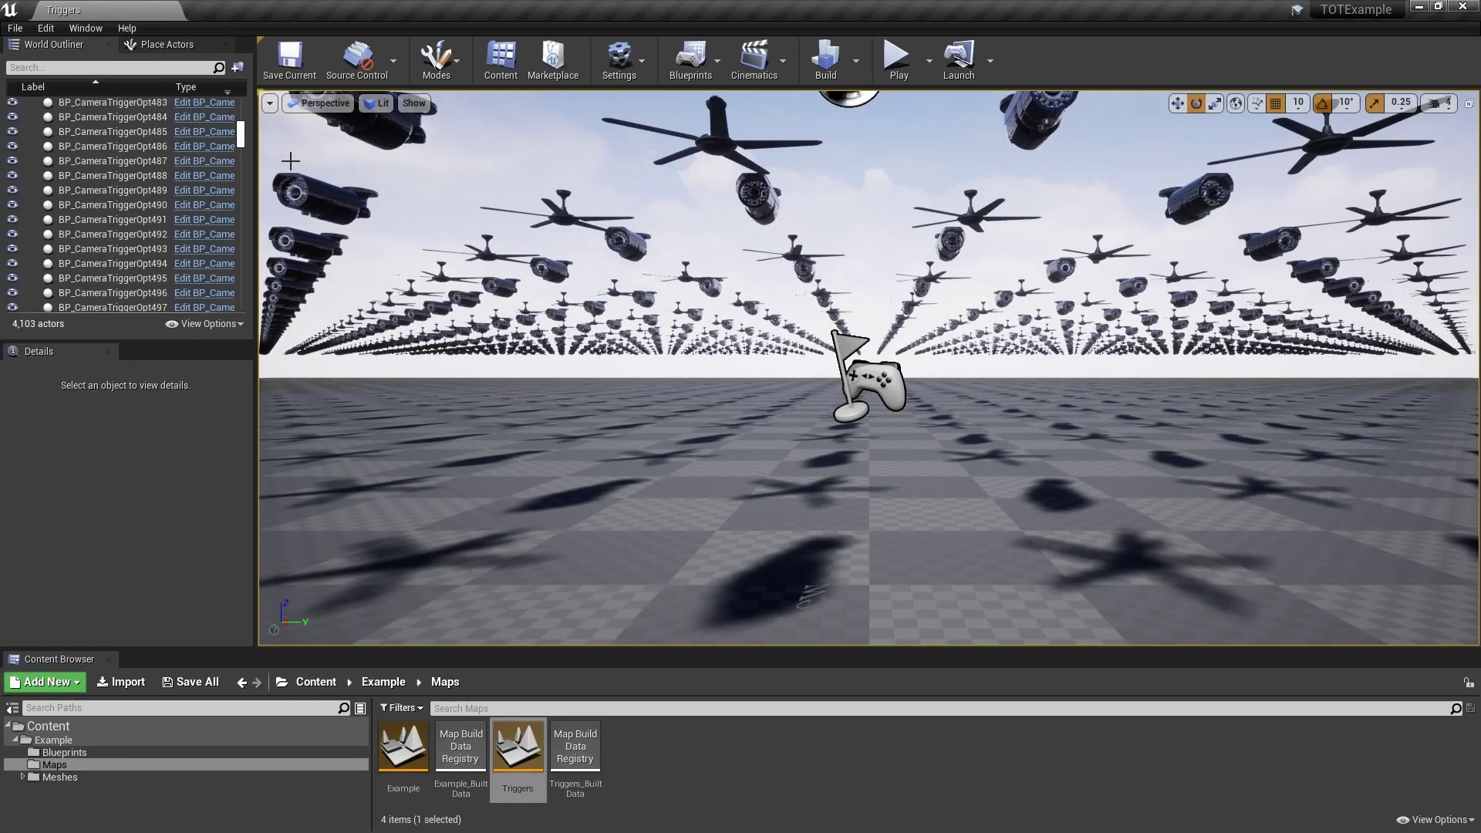
# - Check the Gameplay plugins list for Tick Optimization Toolkit 1.0, then close the Plugins tab
pyautogui.click(46, 27)
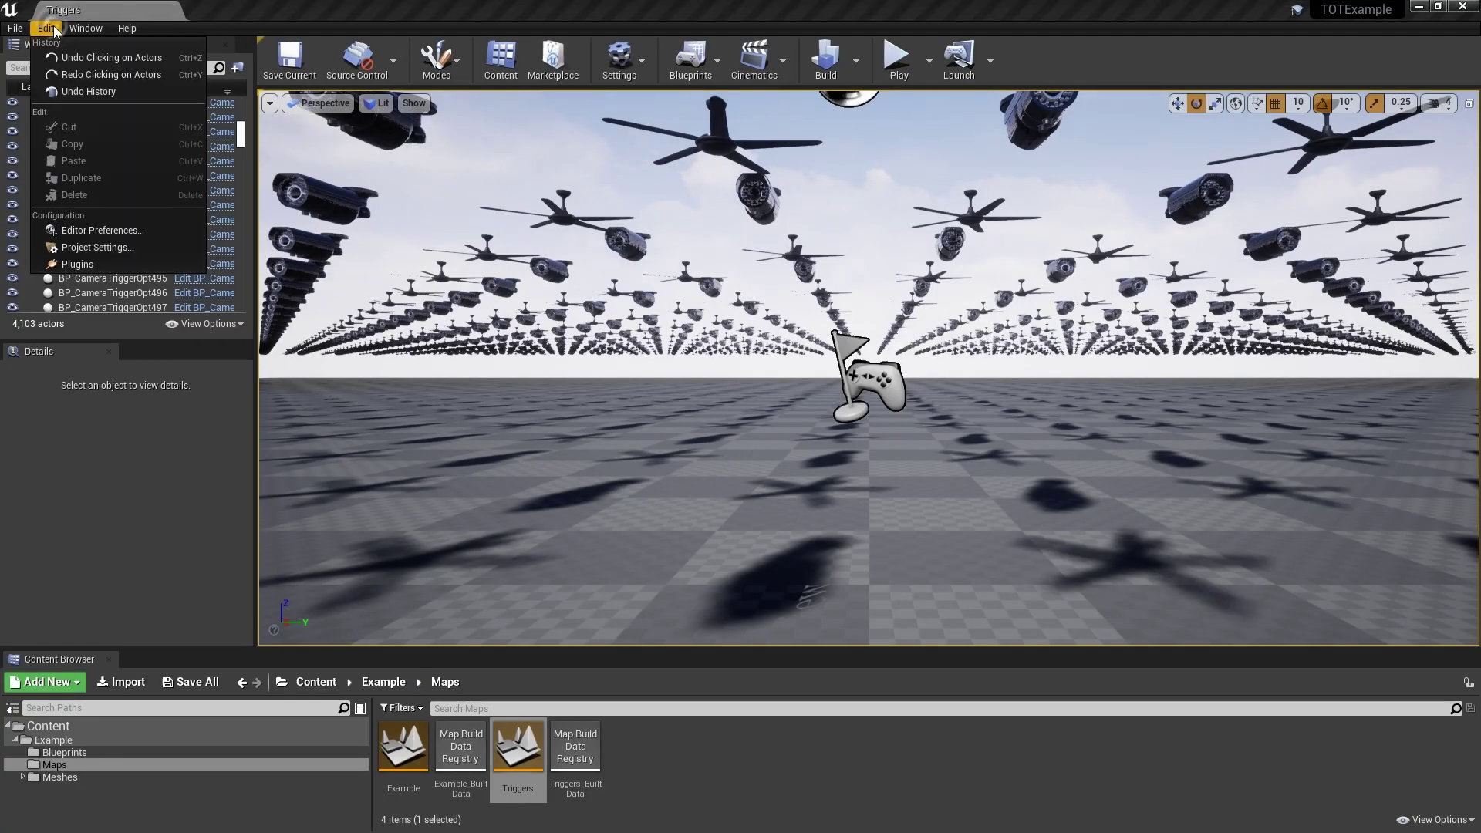
pyautogui.click(94, 265)
pyautogui.click(87, 140)
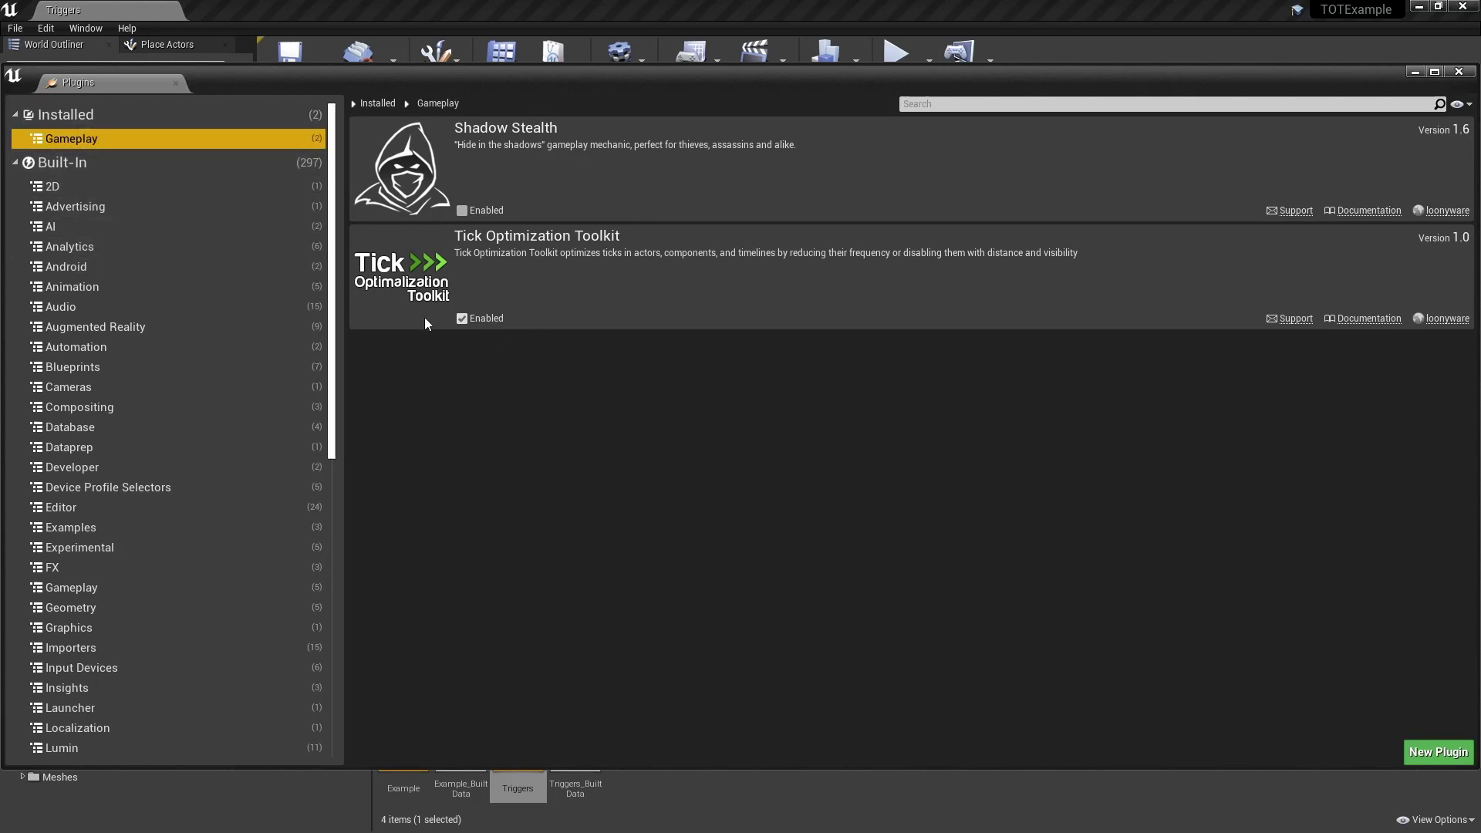
pyautogui.click(177, 83)
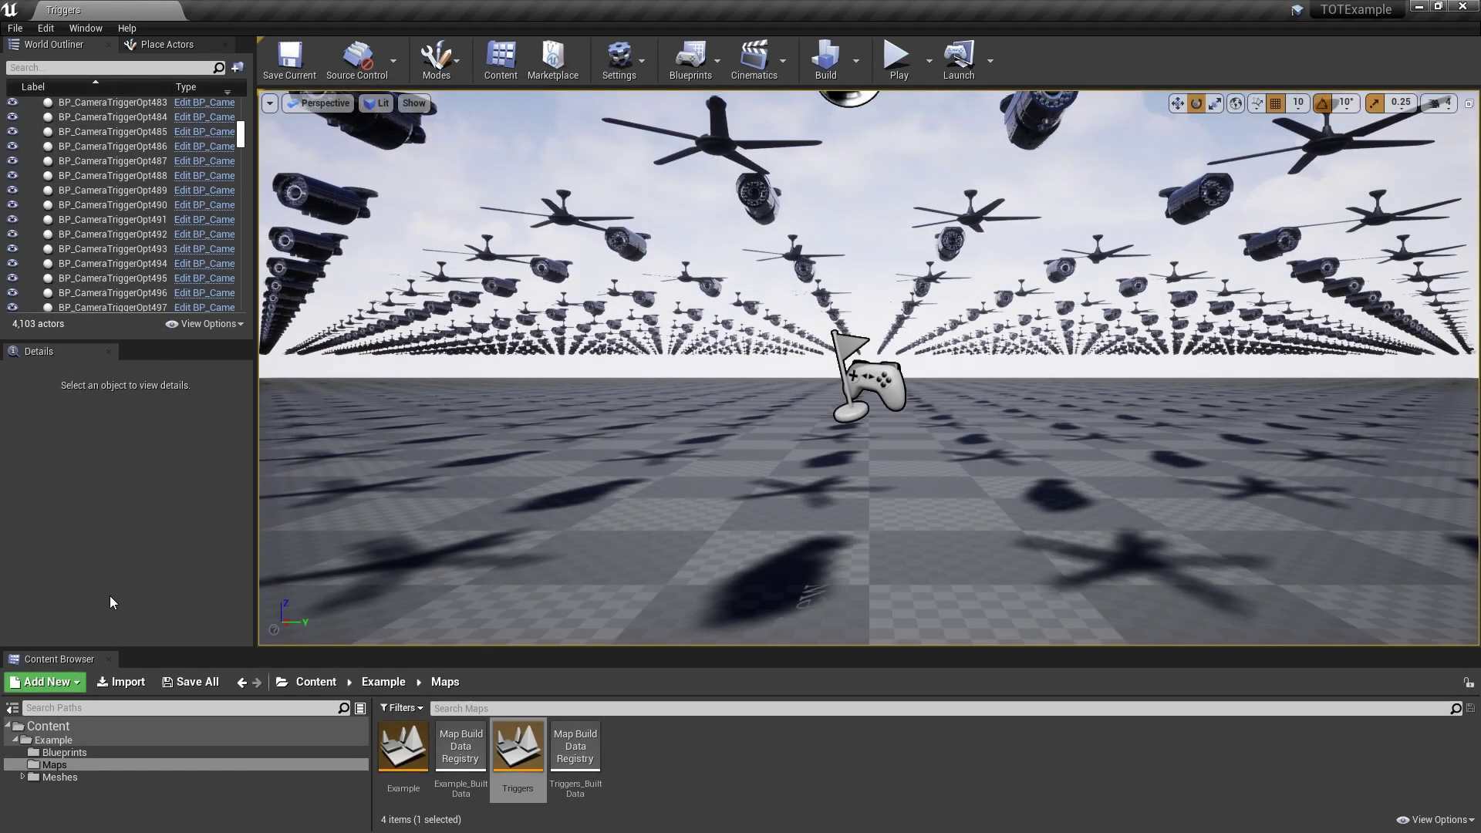
# - Add a Tick Opt Toolkit Focus component under BP_Character's FollowCamera, then save and close the blueprint
pyautogui.click(143, 753)
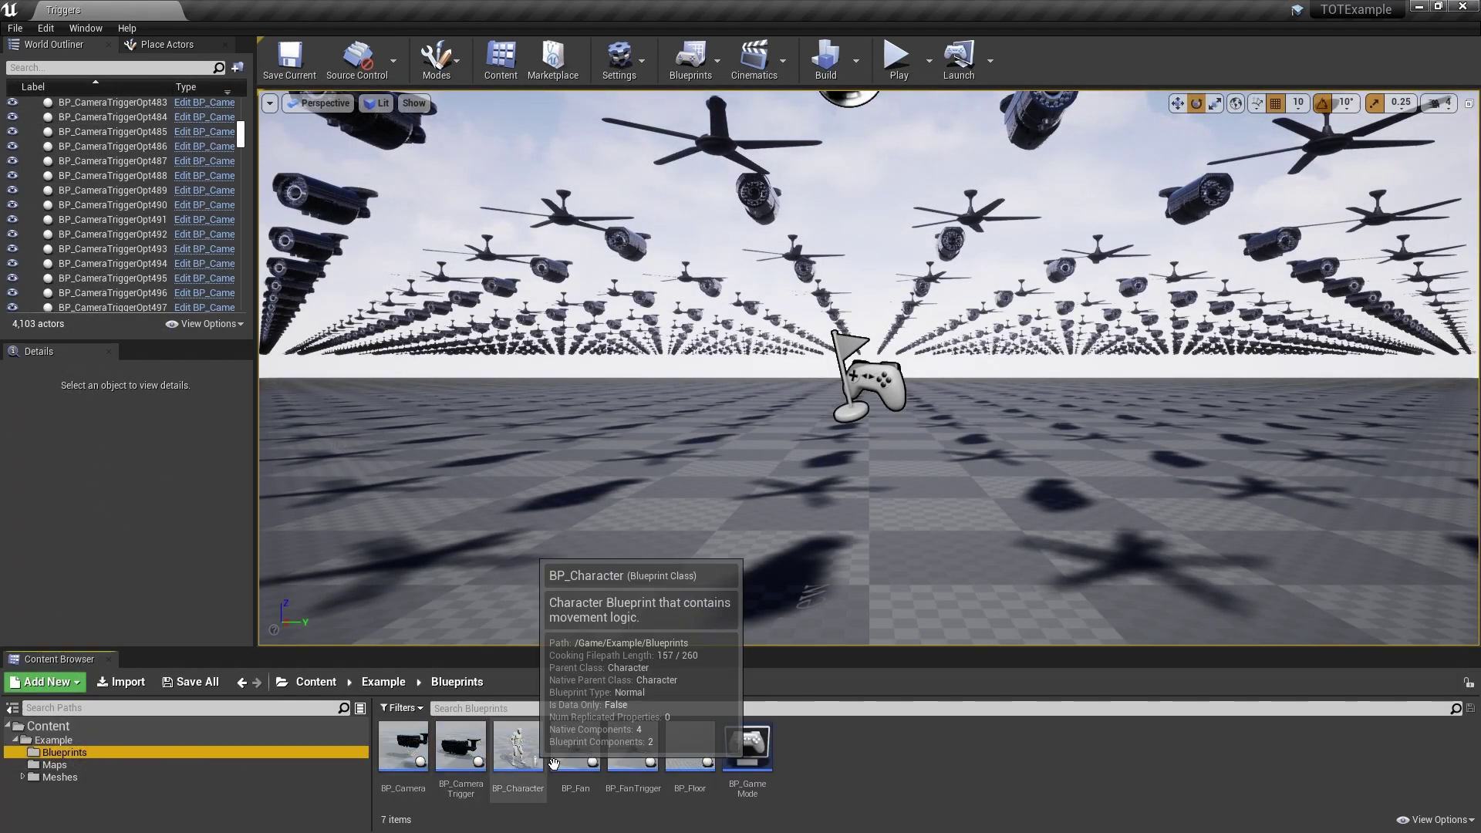
pyautogui.doubleClick(519, 755)
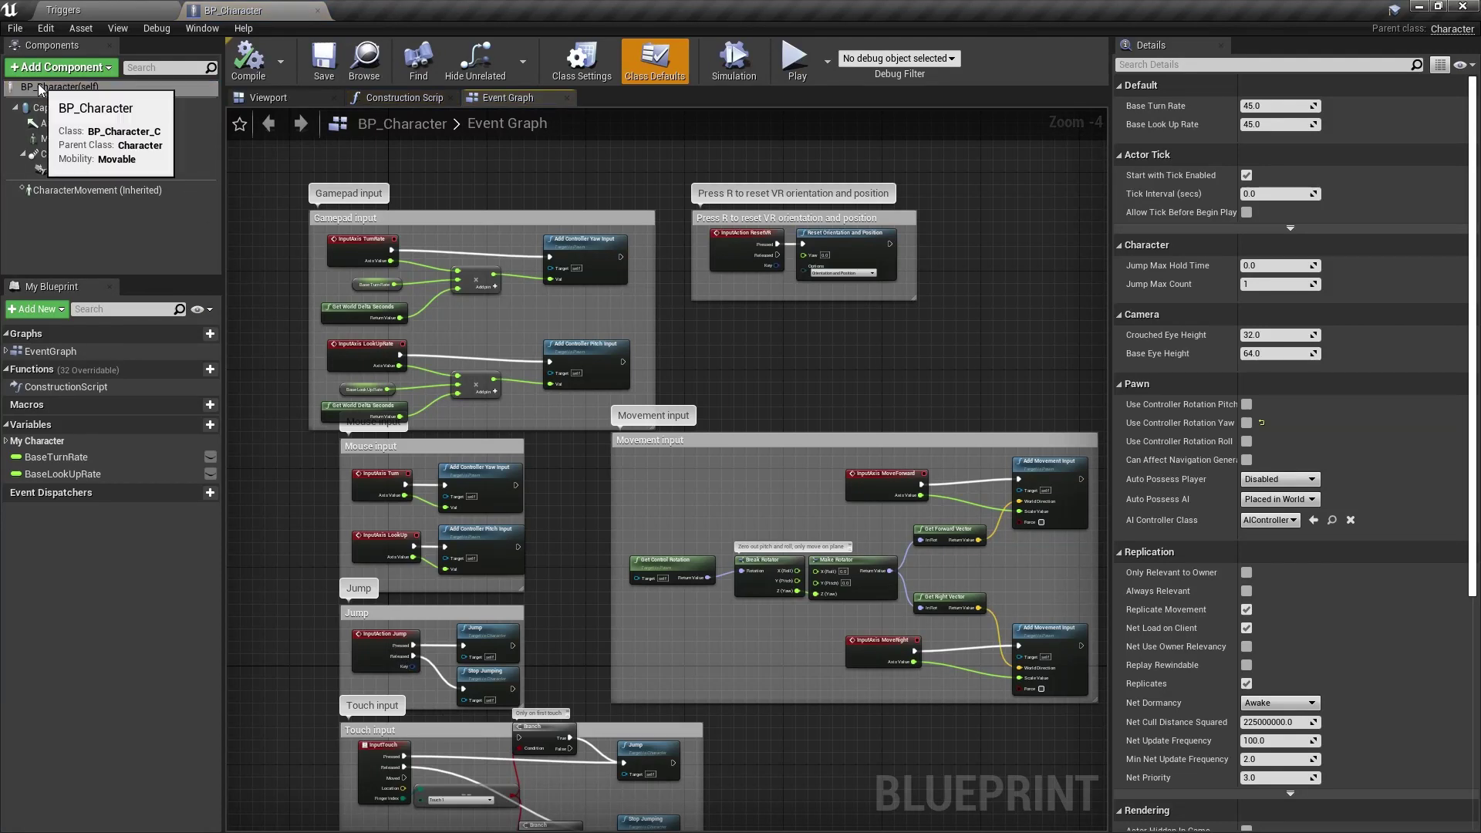
pyautogui.click(77, 168)
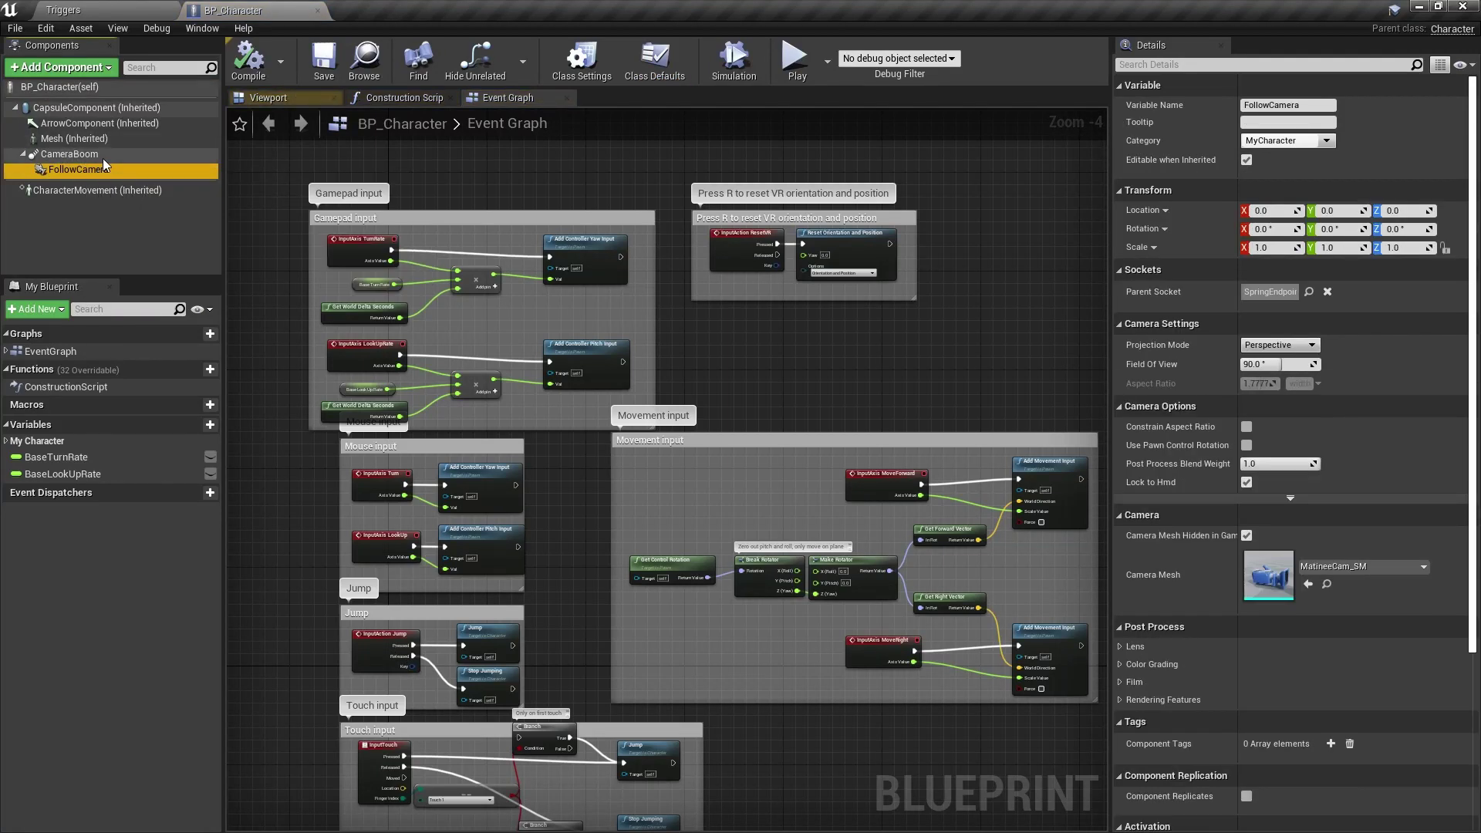
pyautogui.click(99, 71)
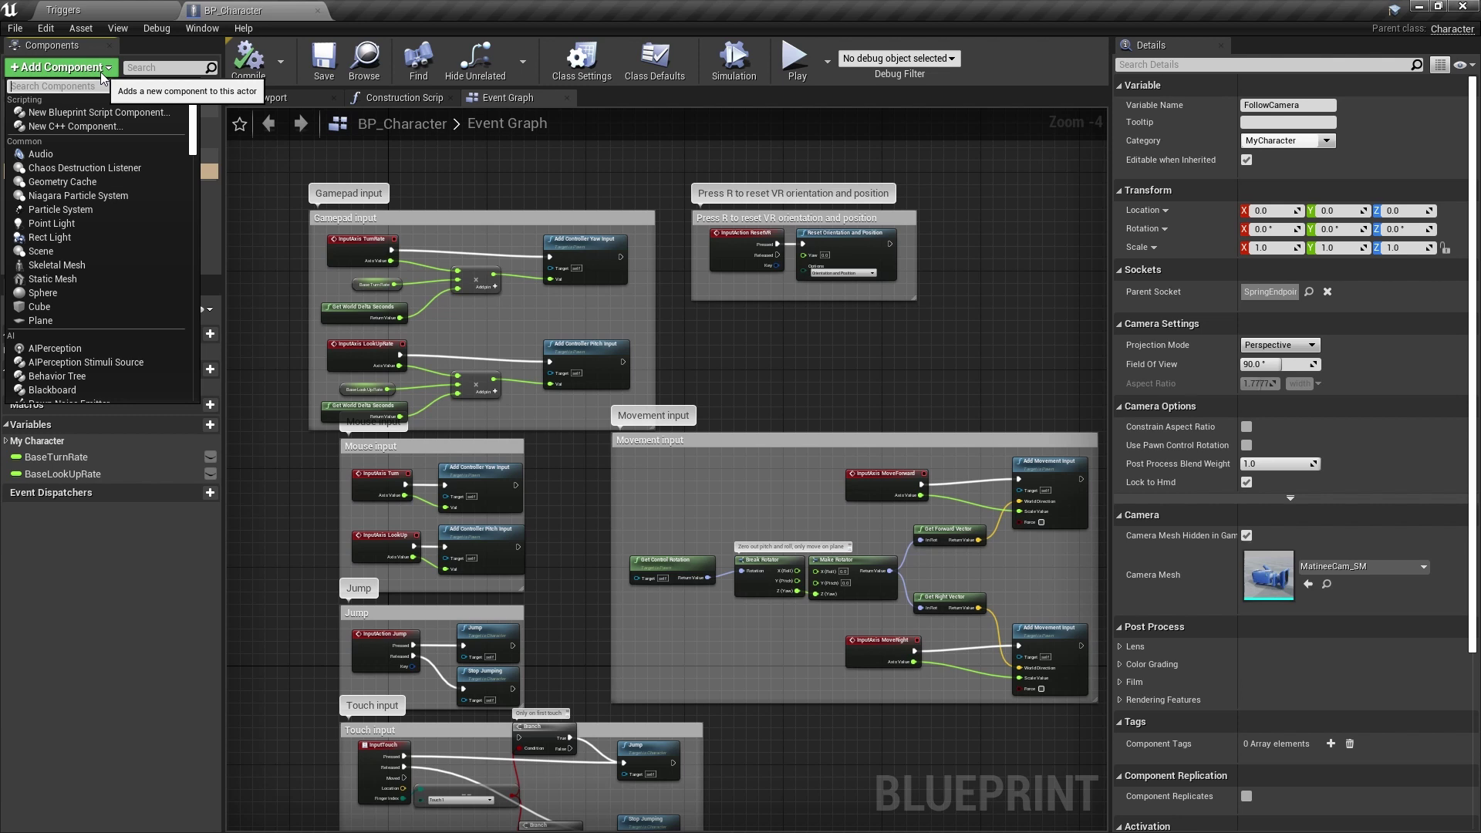
pyautogui.write('tick opt')
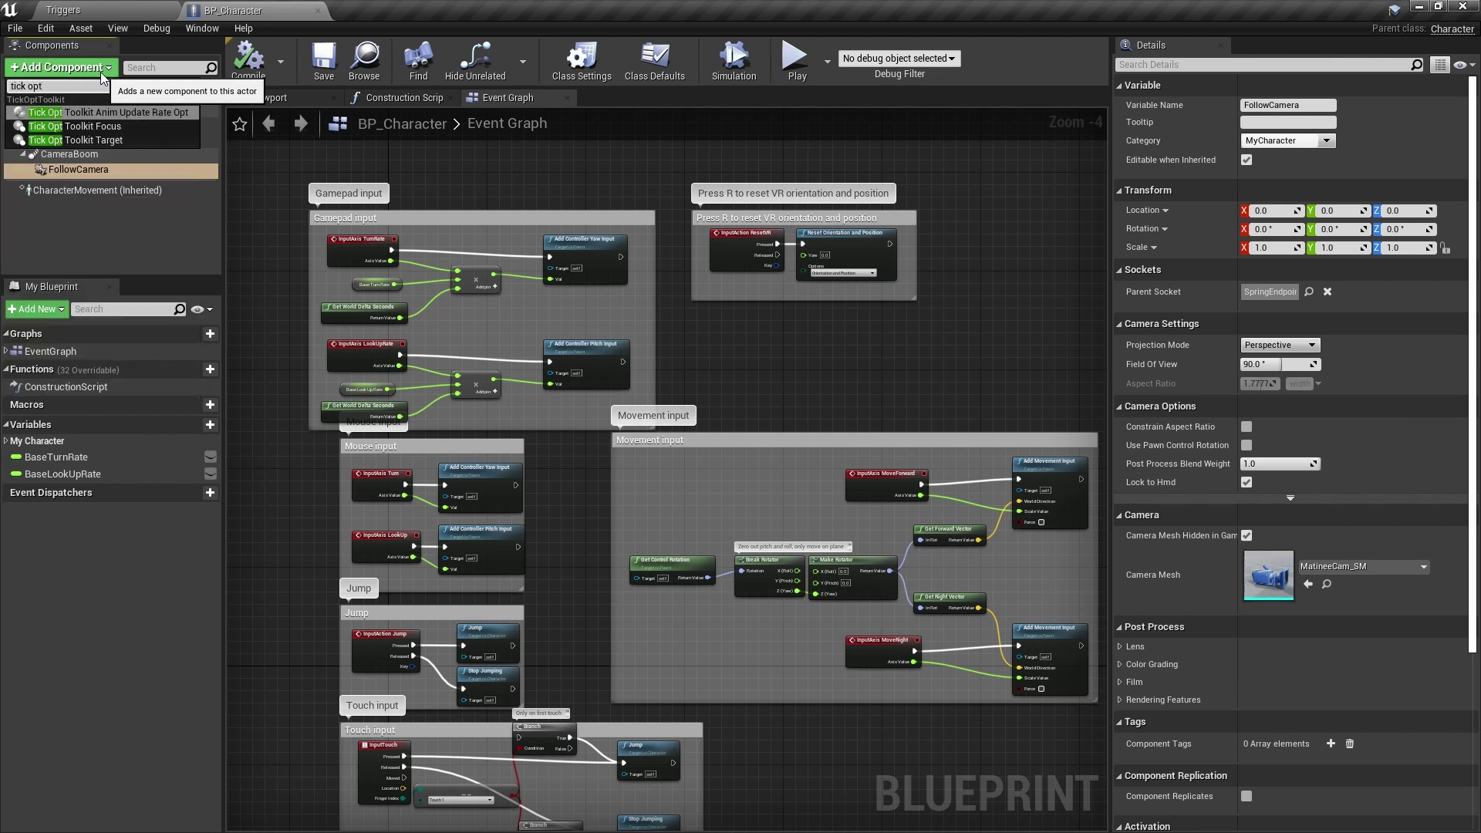
pyautogui.click(112, 124)
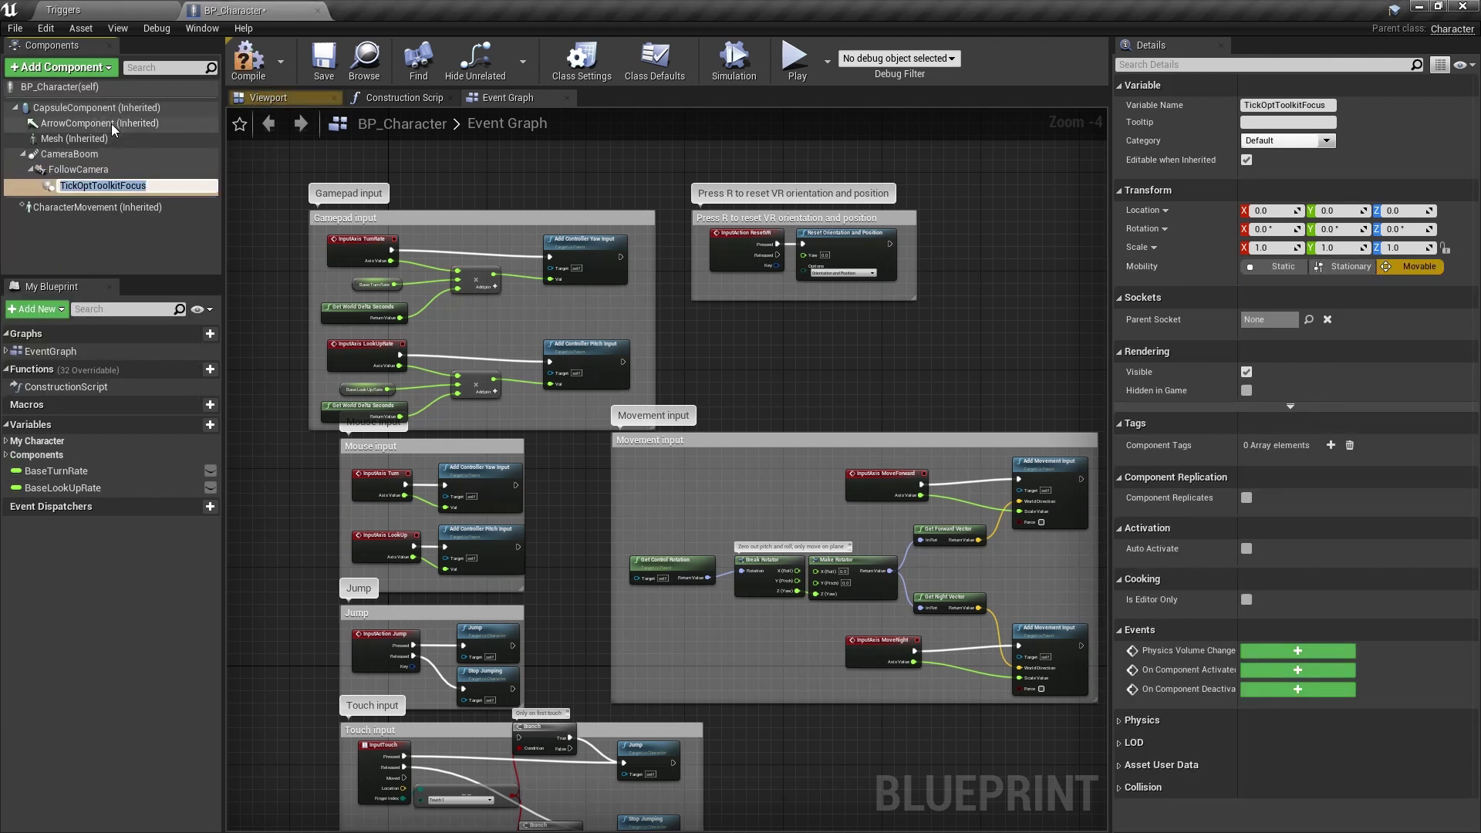
pyautogui.press('Return')
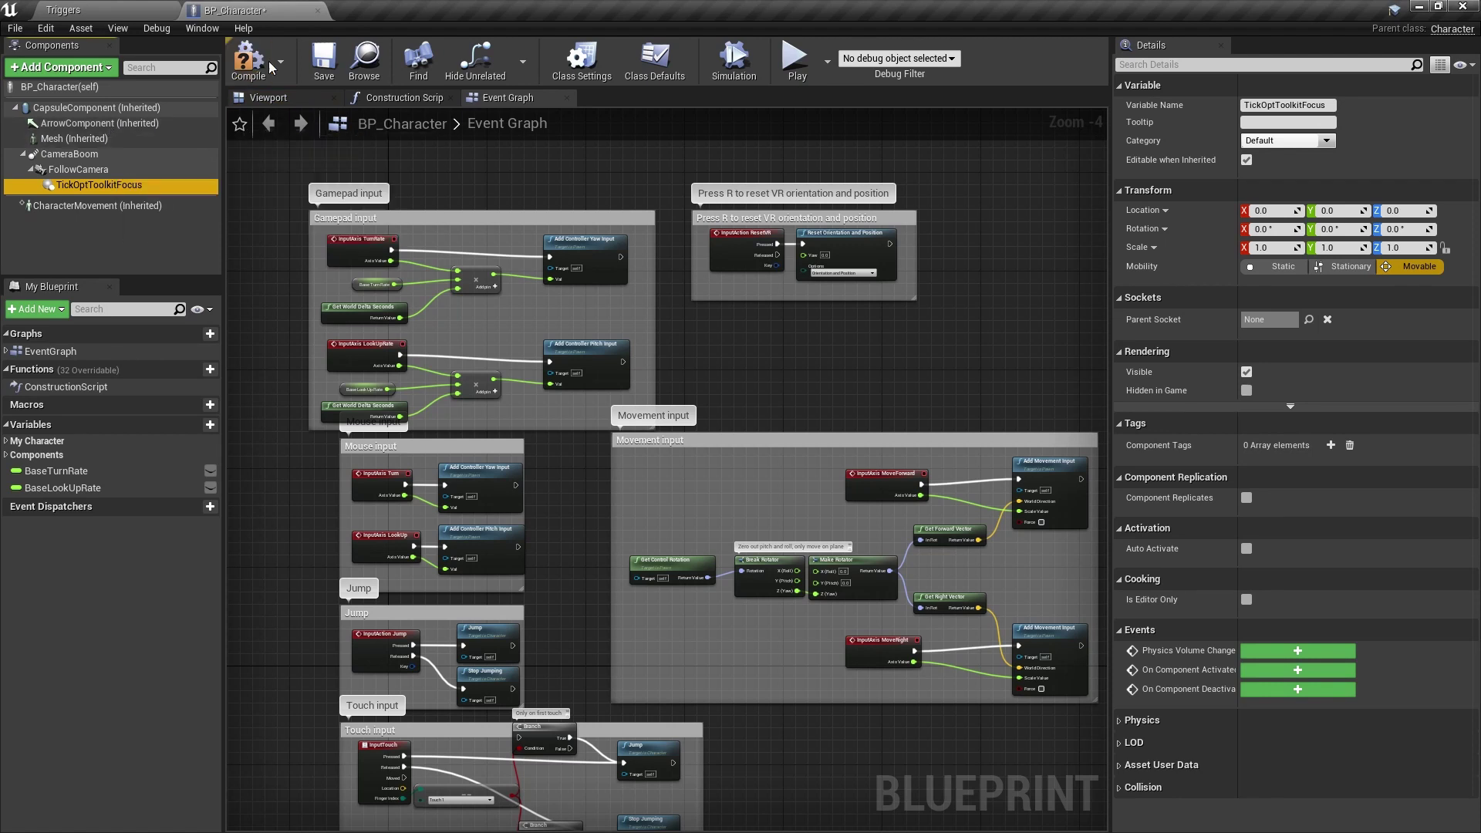
pyautogui.click(321, 74)
pyautogui.click(318, 11)
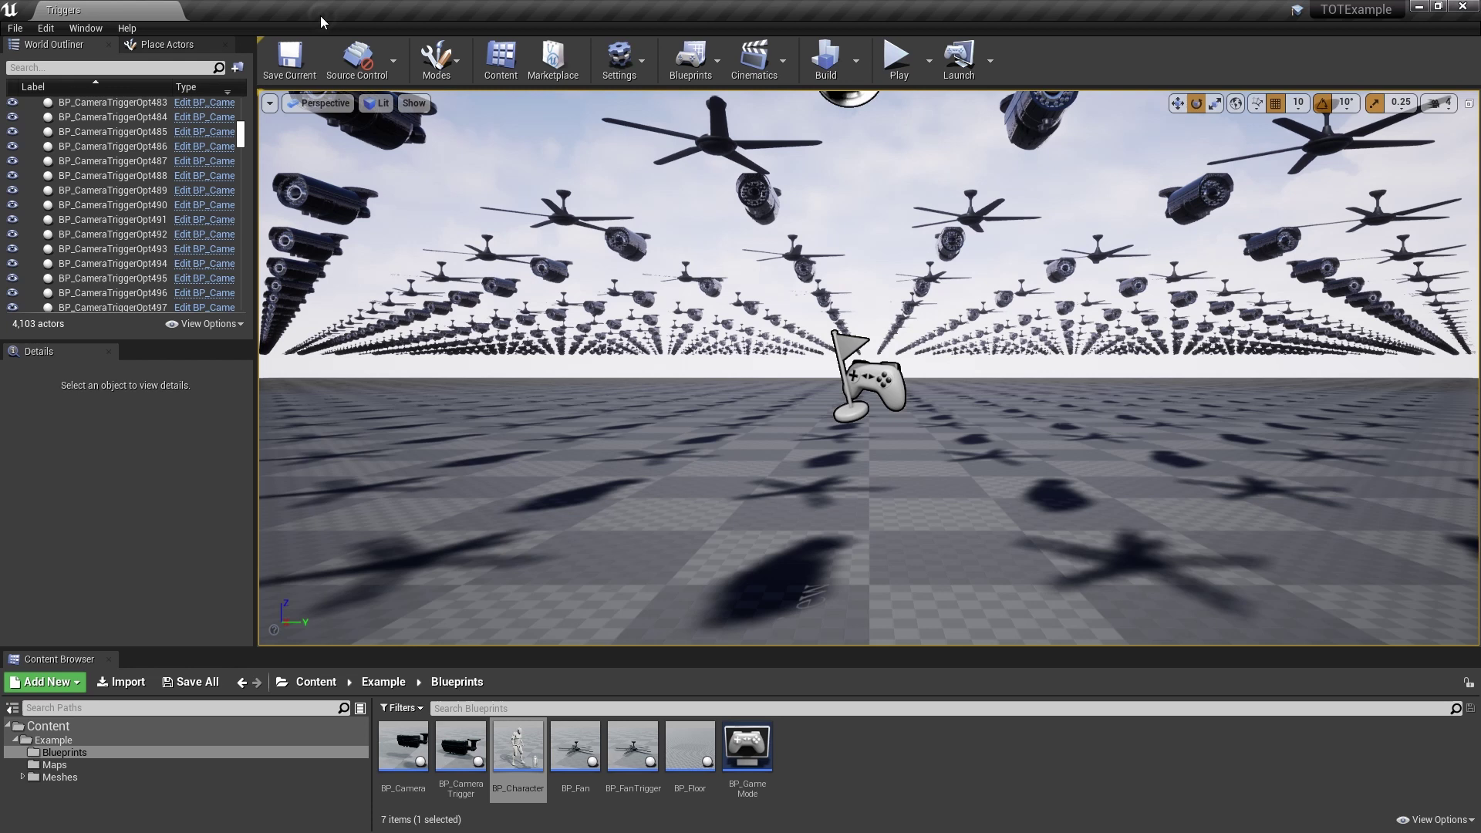
# - Open BP_Camera and add a Tick Opt Toolkit Target component to it
pyautogui.doubleClick(405, 744)
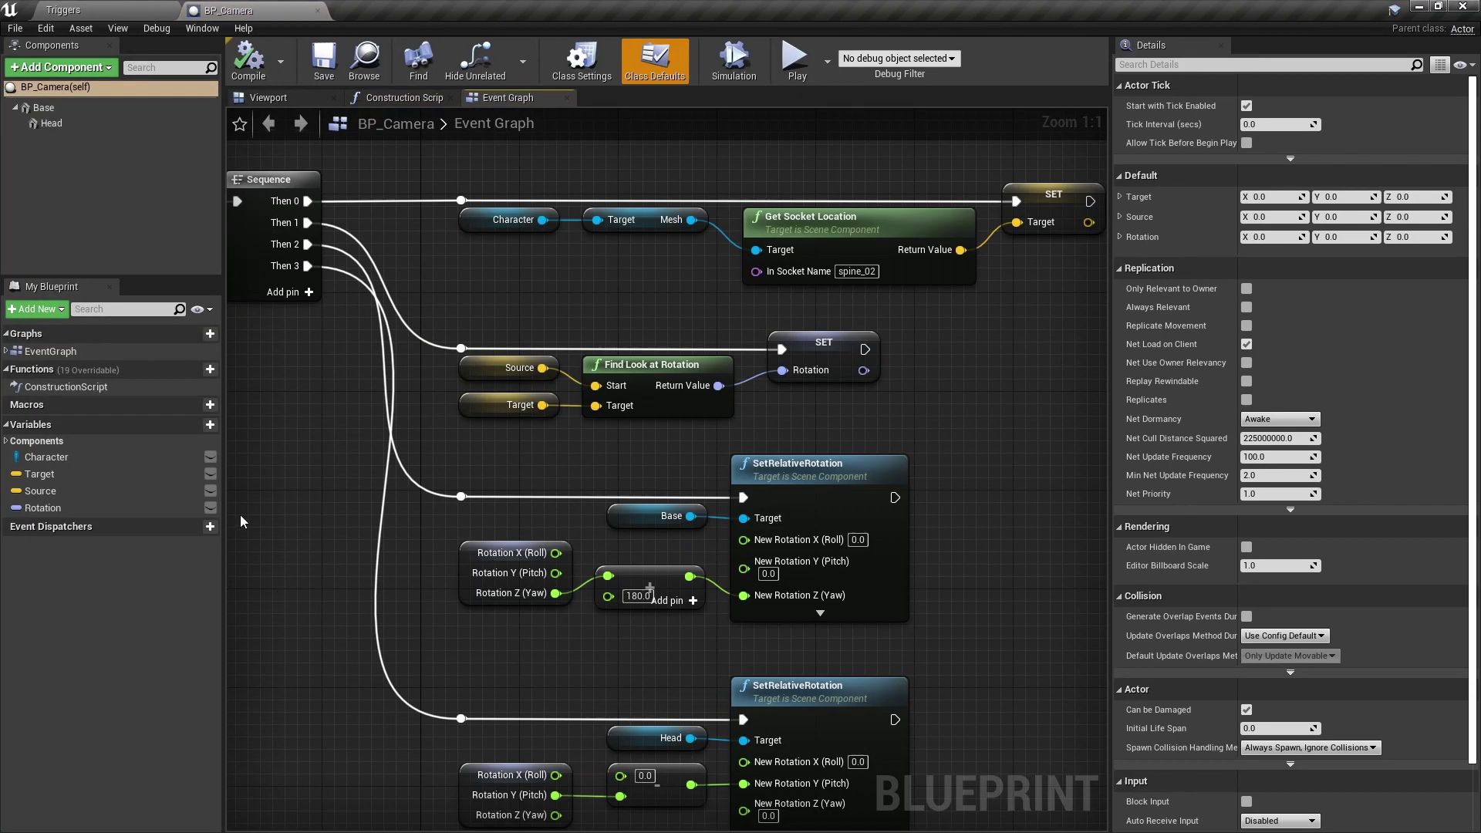
pyautogui.click(43, 72)
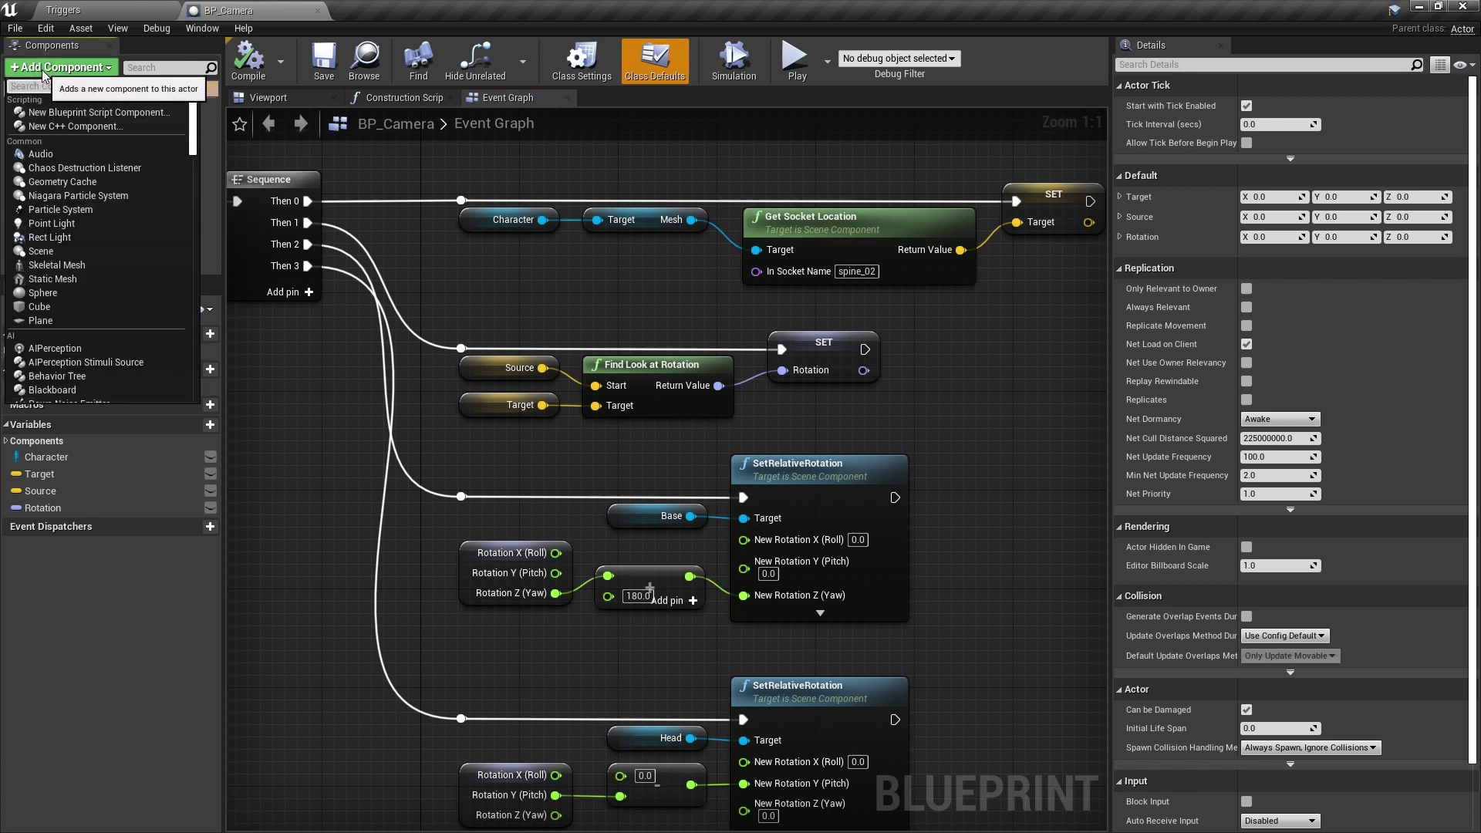
pyautogui.write('tick opt')
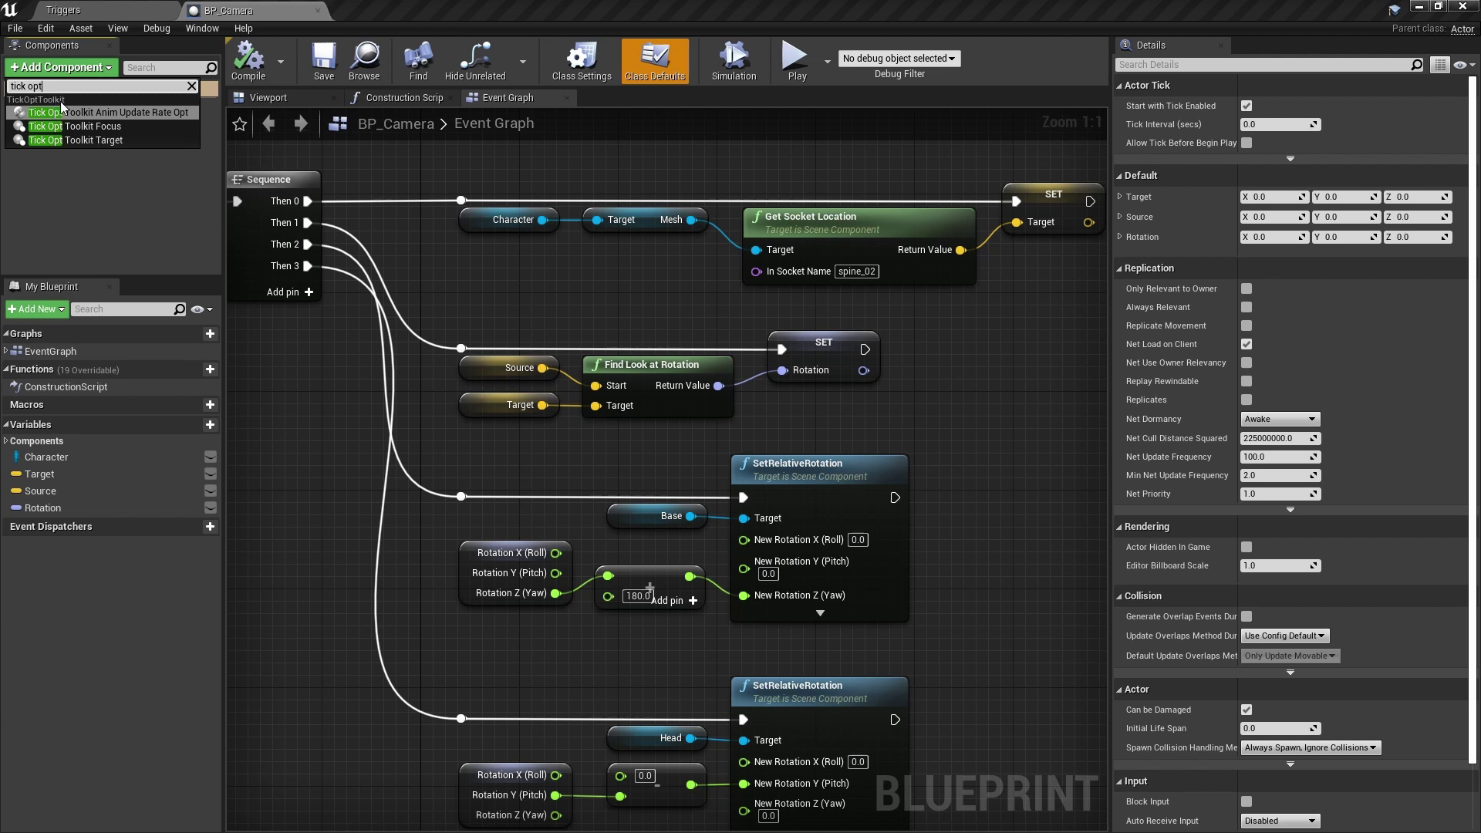
pyautogui.click(80, 139)
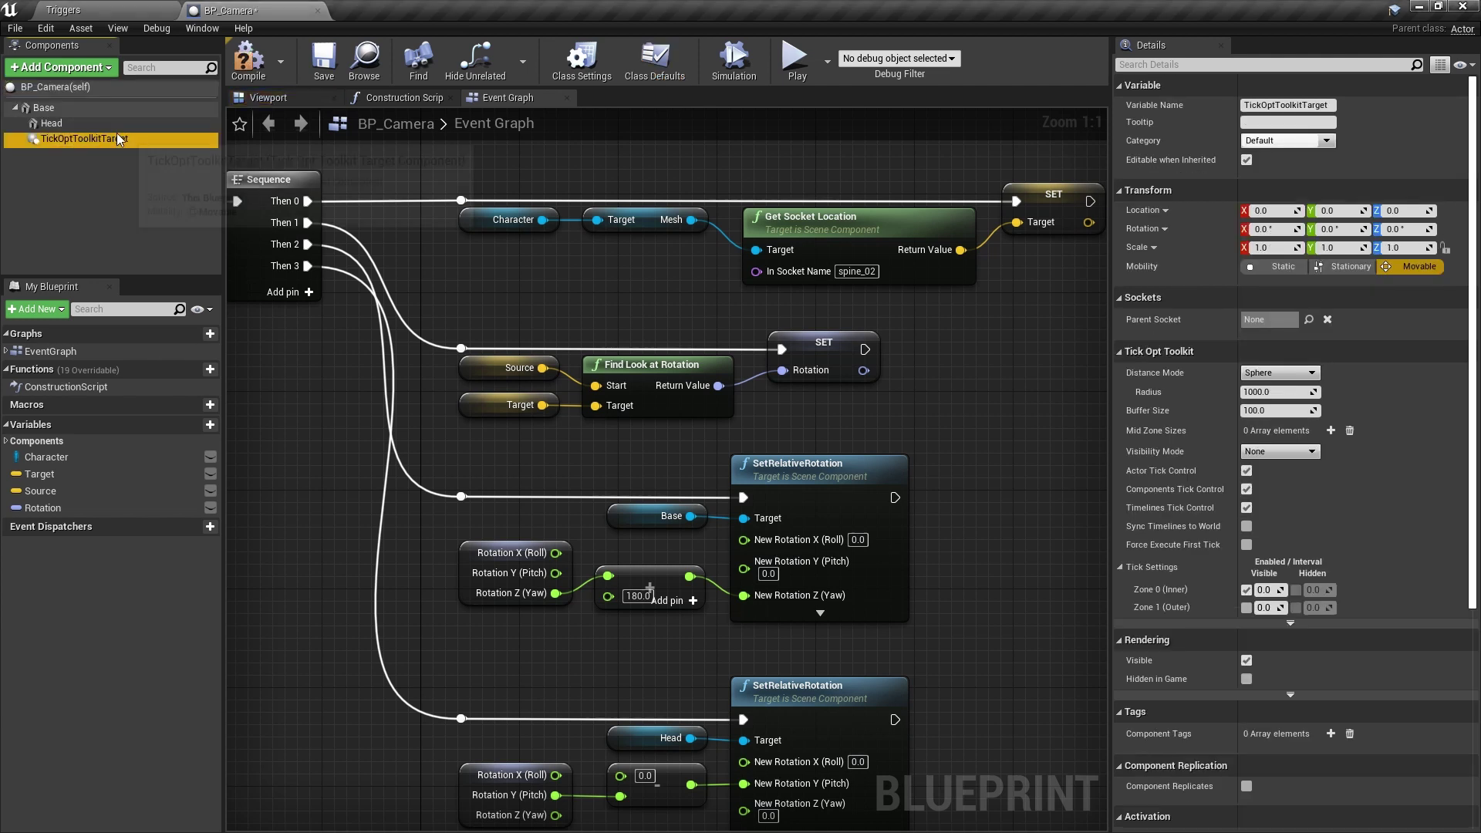
pyautogui.click(256, 97)
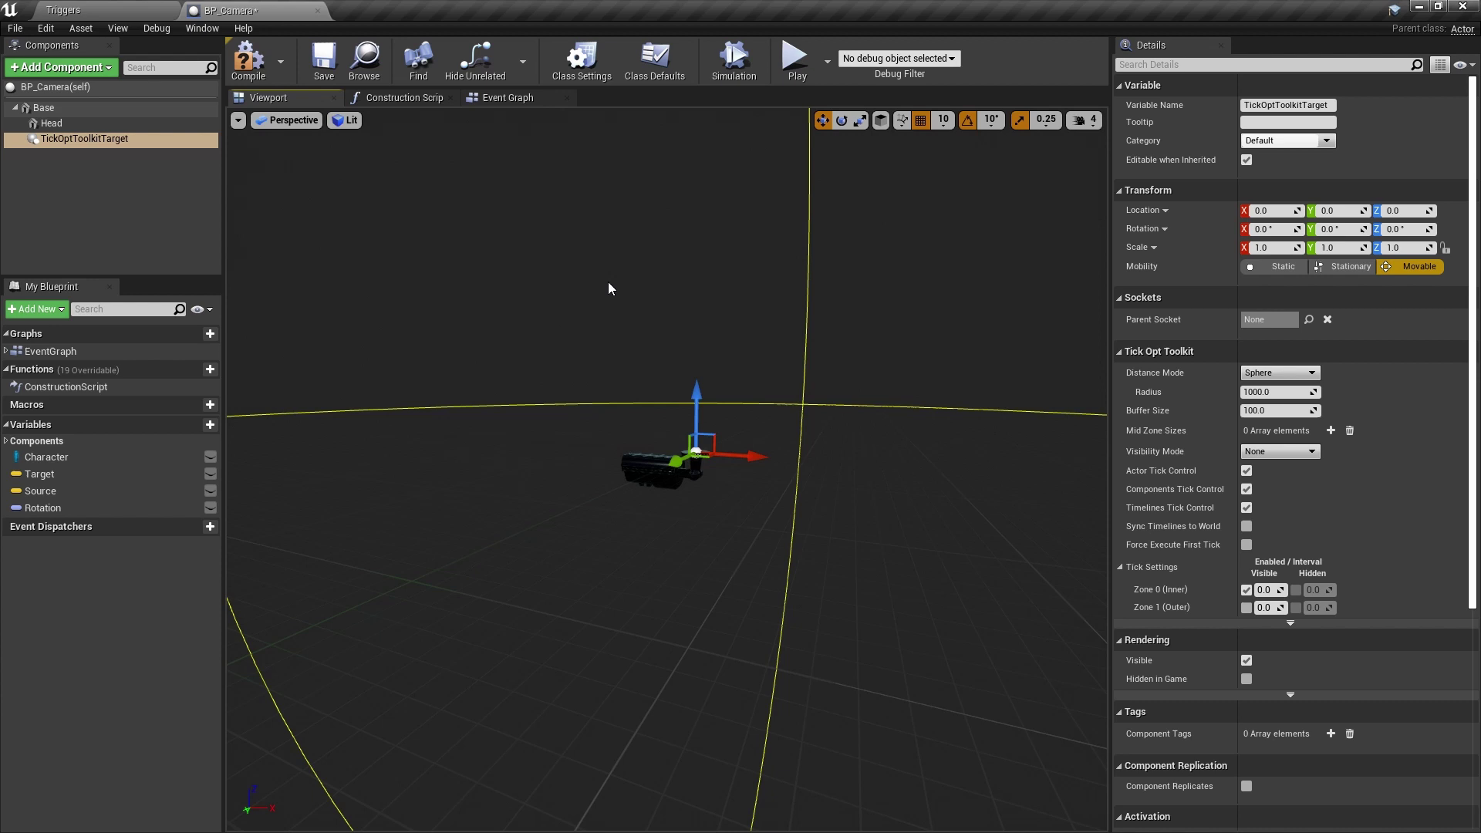
pyautogui.moveTo(603, 307)
pyautogui.mouseDown()
pyautogui.moveTo(603, 417)
pyautogui.moveTo(603, 312)
pyautogui.mouseUp()
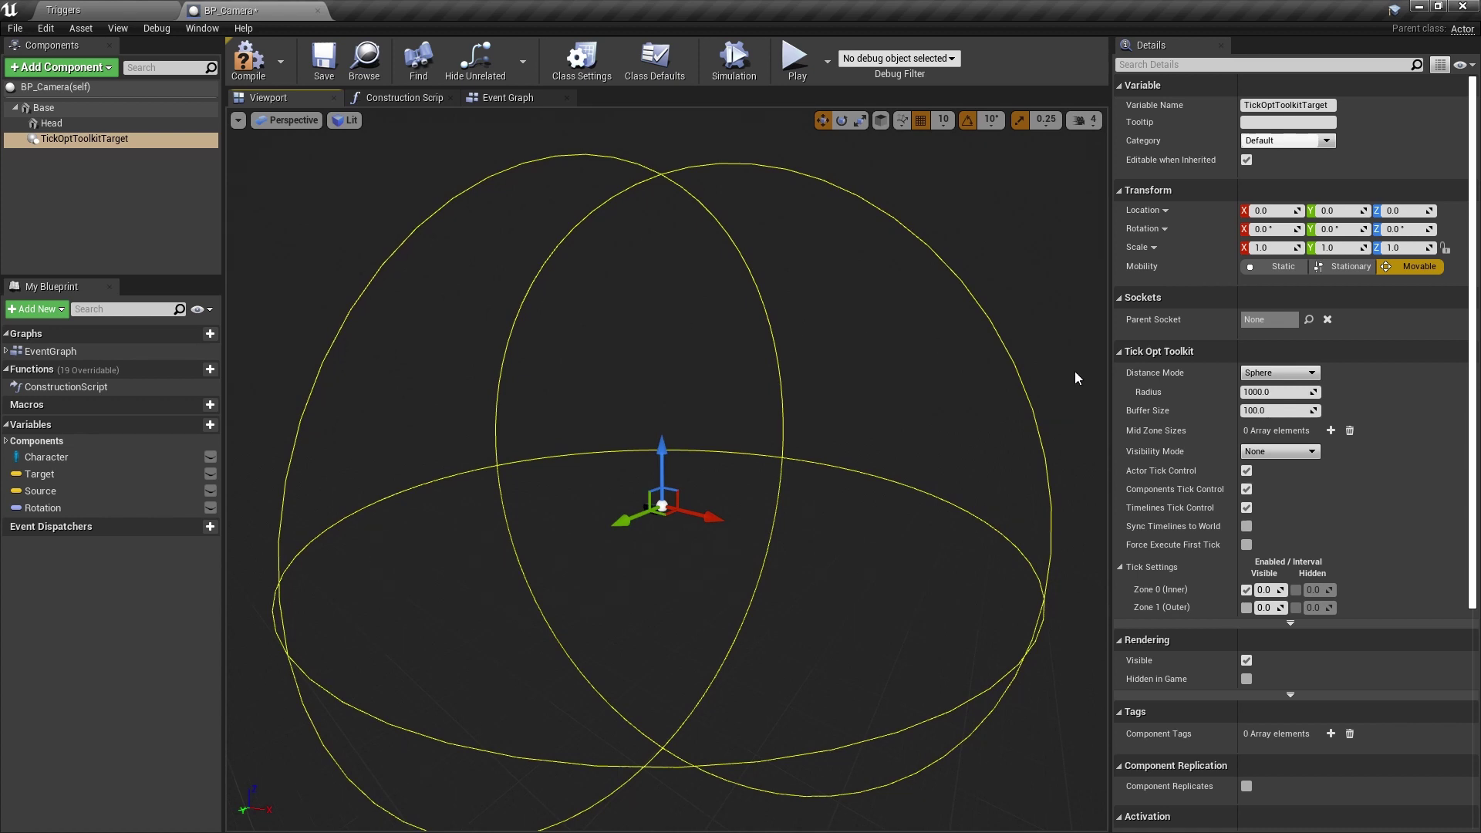
pyautogui.click(1279, 372)
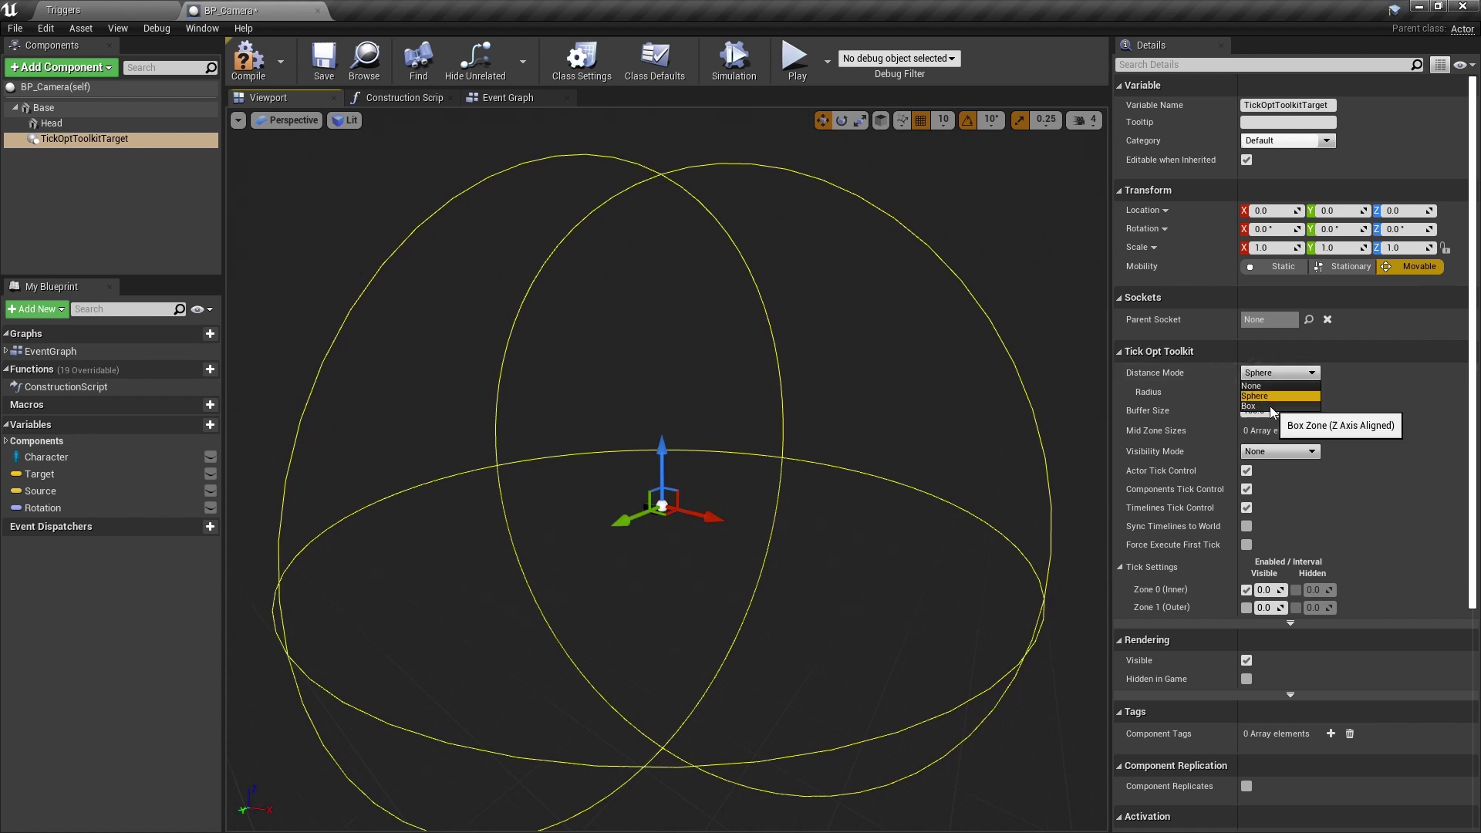
pyautogui.click(1271, 406)
pyautogui.moveTo(1277, 412); pyautogui.dragTo(994, 419)
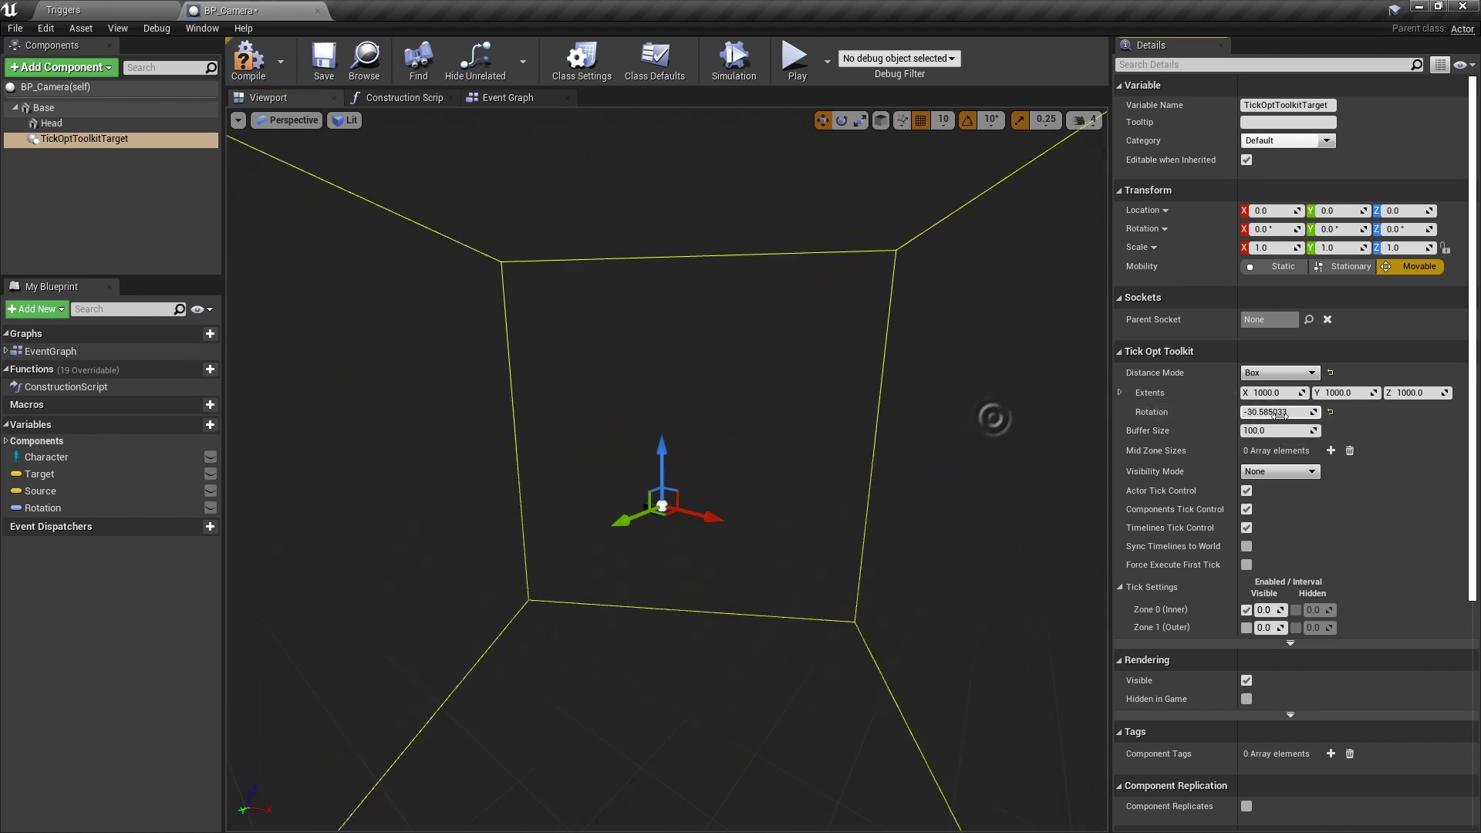
pyautogui.click(1330, 373)
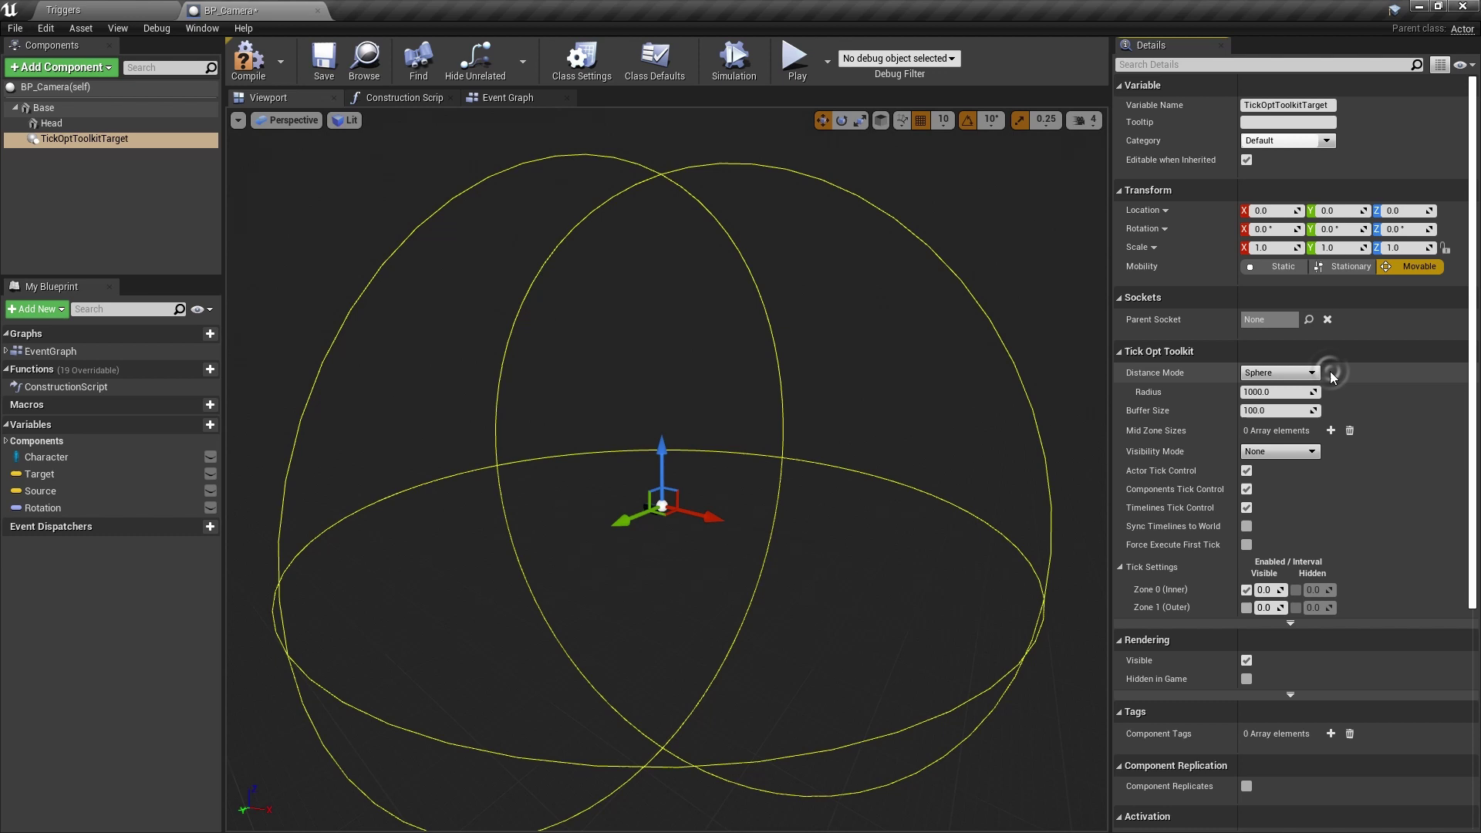
# - Add two Mid Zone Sizes elements, set all three sizes to 1000, and choose Front visibility mode
pyautogui.click(1331, 431)
pyautogui.click(1332, 431)
pyautogui.click(1331, 431)
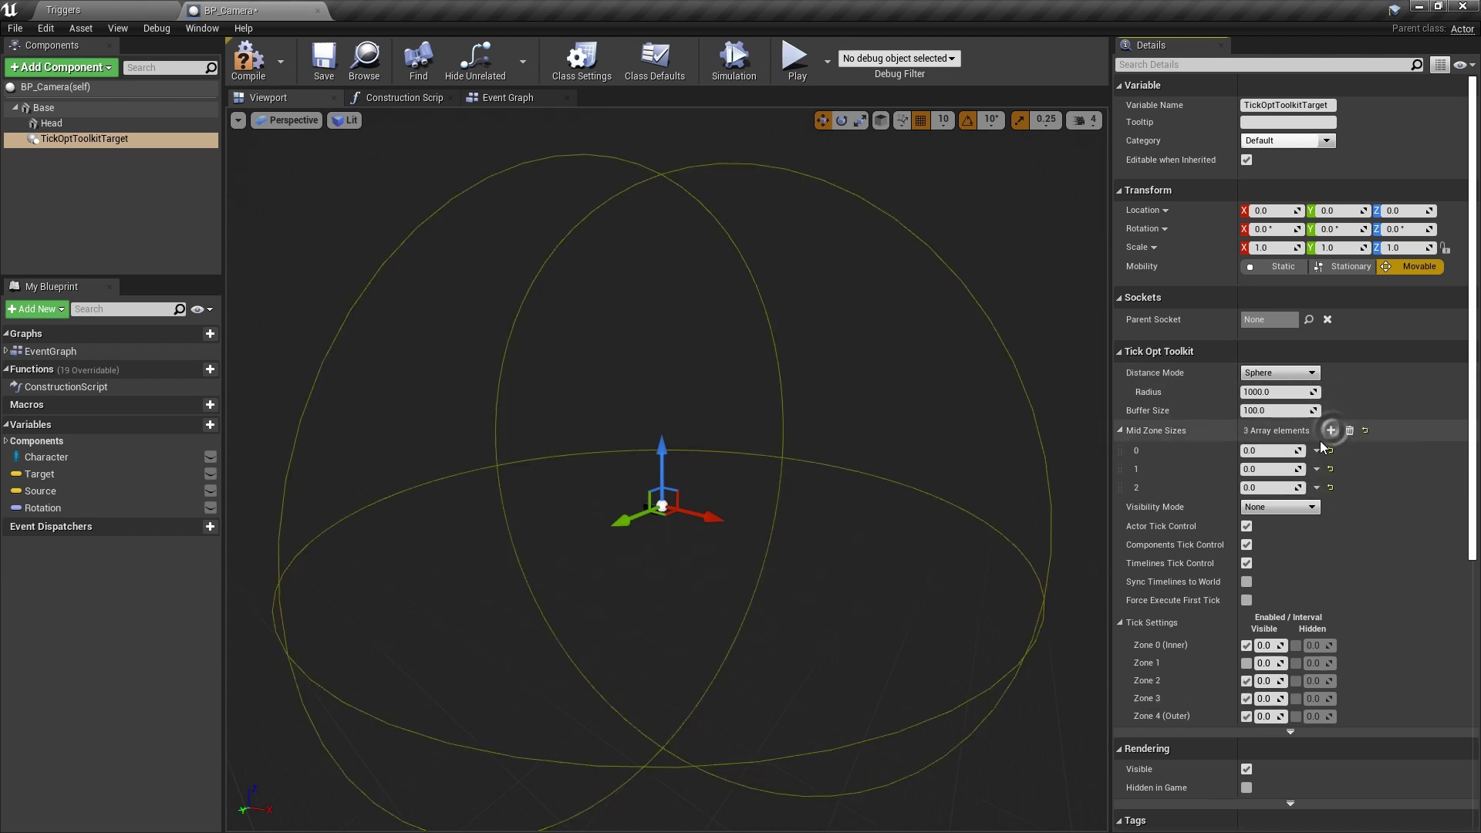
pyautogui.moveTo(1281, 450); pyautogui.dragTo(1293, 453)
pyautogui.write('1000')
pyautogui.press('Return')
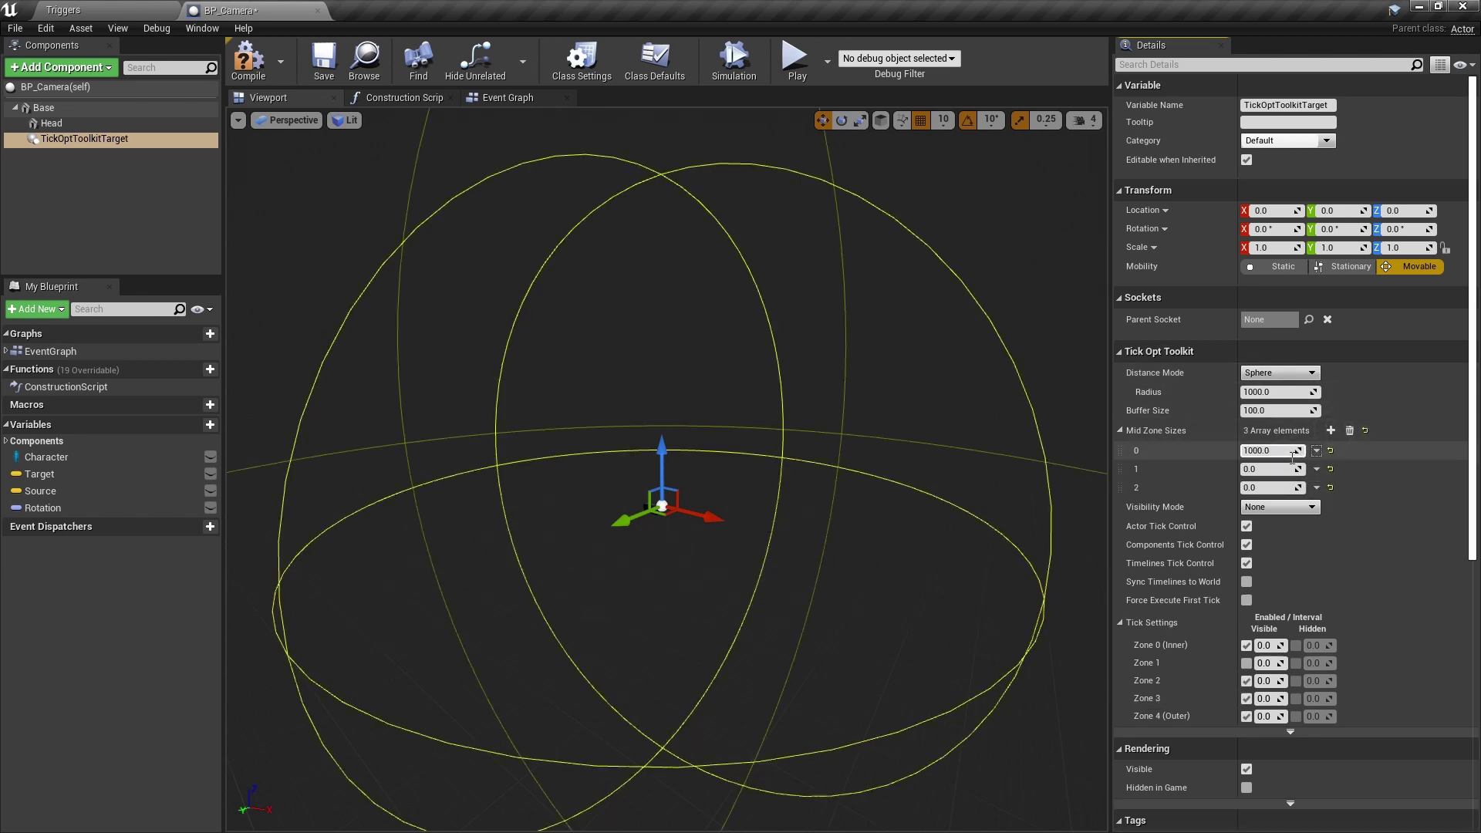
pyautogui.write('1000')
pyautogui.press('Tab')
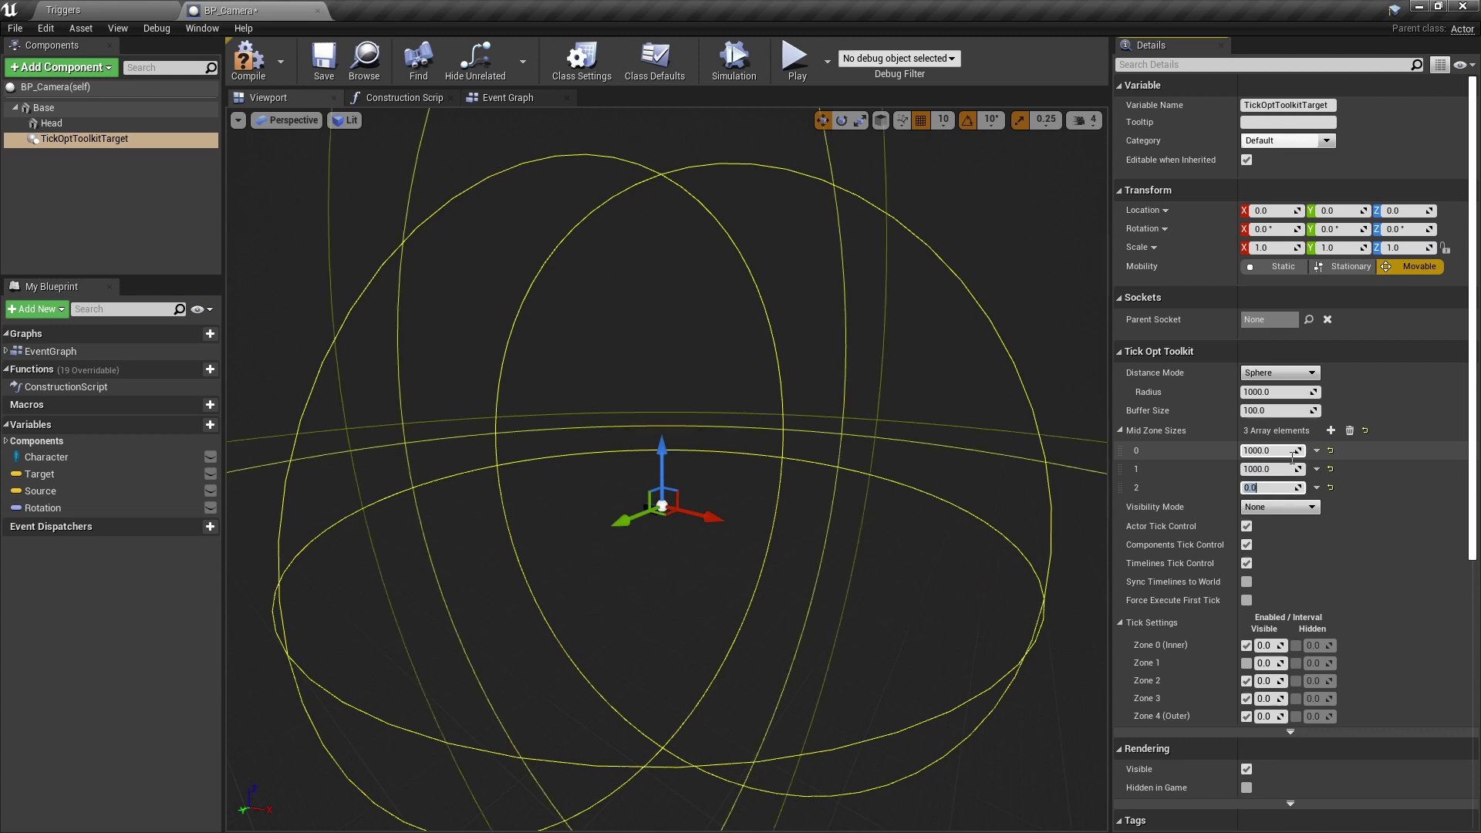
pyautogui.write('1000')
pyautogui.press('Return')
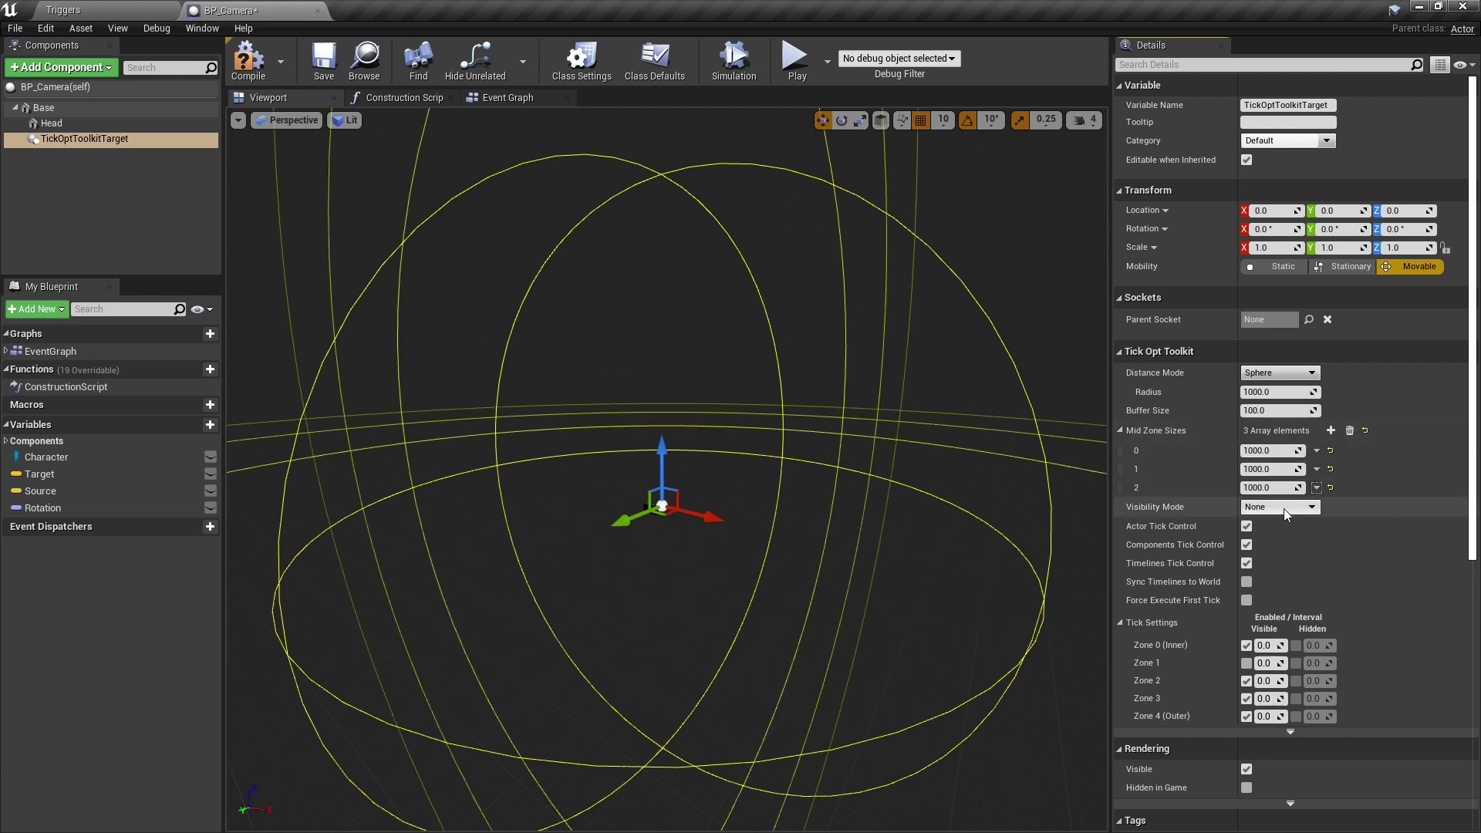
pyautogui.click(1303, 513)
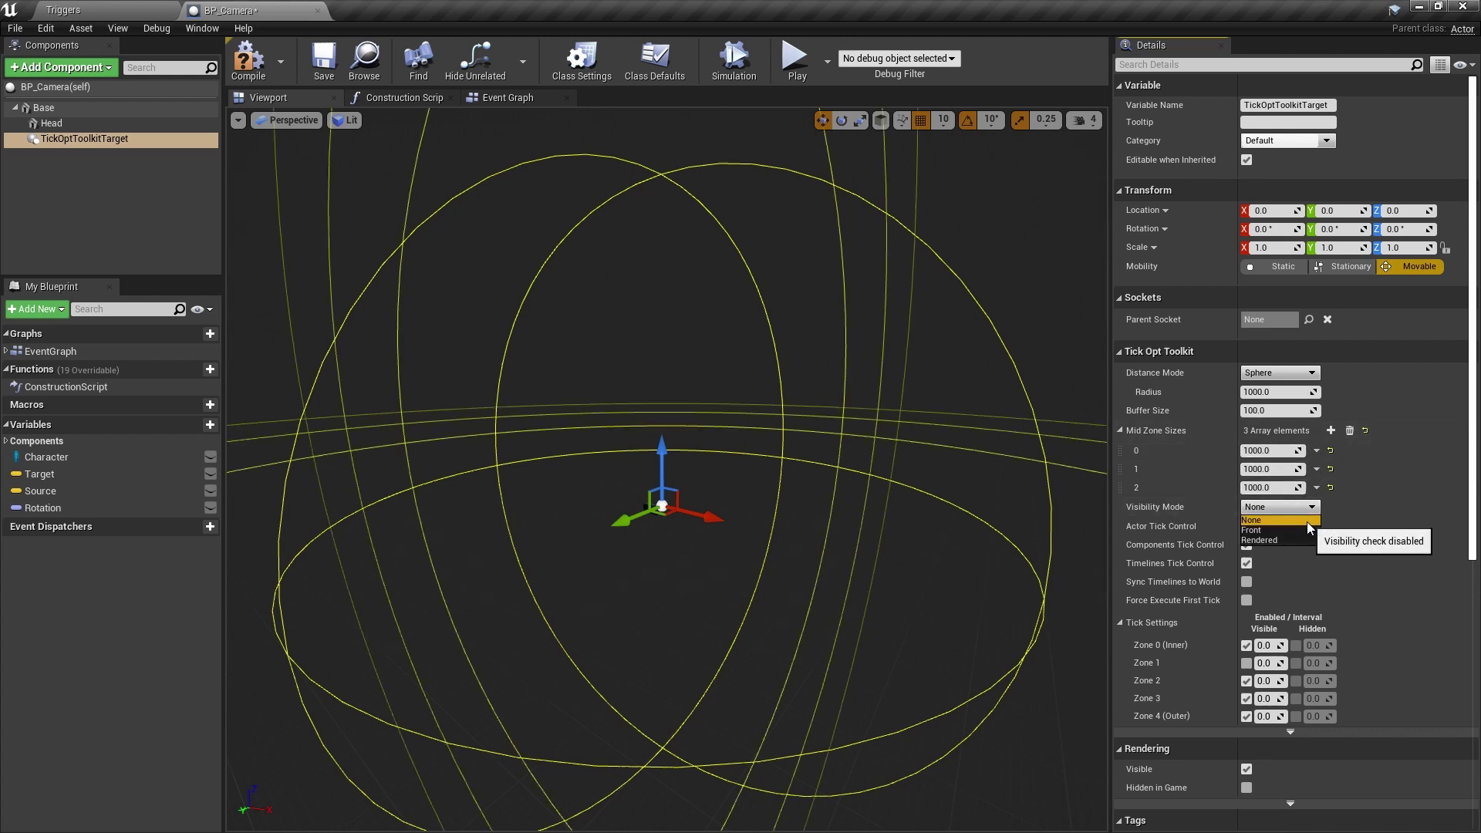
pyautogui.click(1295, 531)
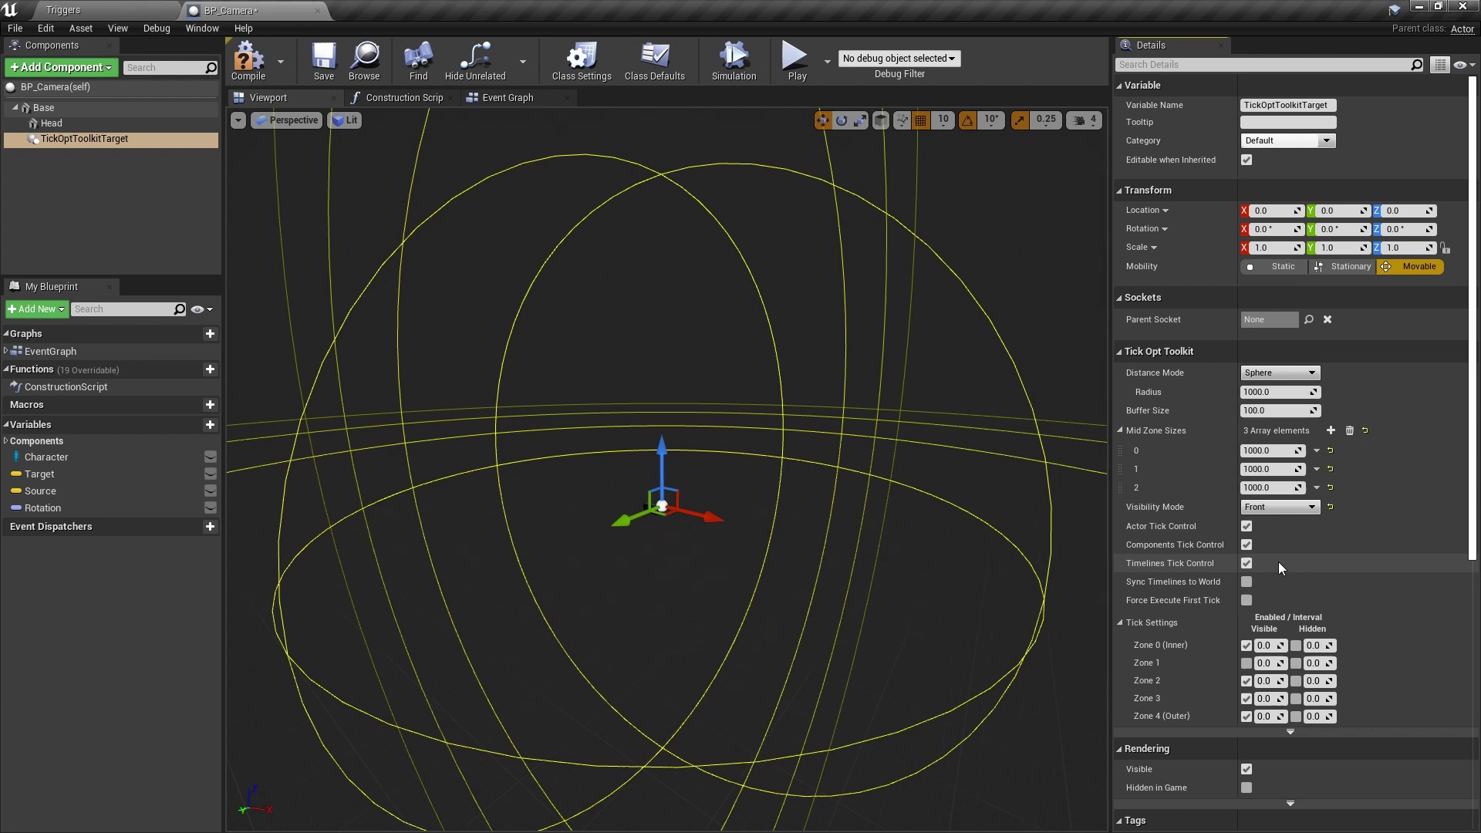
# - Enter zone tick intervals of 0.05, 0.05, 0.1 and 0.2 in Tick Settings
pyautogui.click(1320, 645)
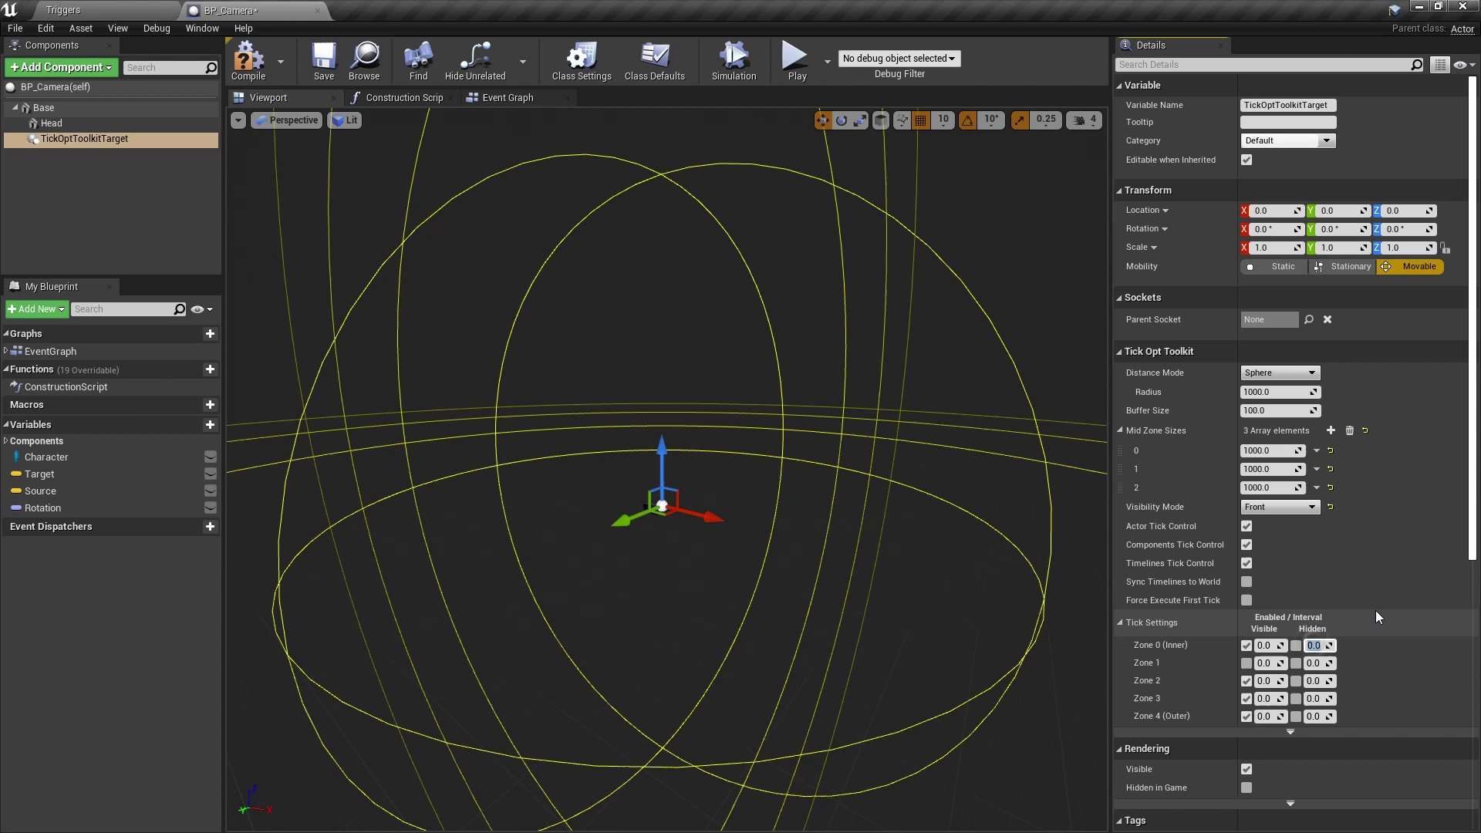
pyautogui.write('0.05')
pyautogui.press('Tab')
pyautogui.press('Tab')
pyautogui.press('BackSpace')
pyautogui.write('0.05')
pyautogui.press('Tab')
pyautogui.press('Tab')
pyautogui.press('Tab')
pyautogui.press('Tab')
pyautogui.write('0.1')
pyautogui.press('Tab')
pyautogui.press('Tab')
pyautogui.press('Tab')
pyautogui.press('Tab')
pyautogui.press('BackSpace')
pyautogui.press('BackSpace')
pyautogui.write('2')
pyautogui.press('Return')
# - Enable Zone 1 visible and Zone 0 hidden ticking, disable outer-zone ticking, and force the first tick
pyautogui.click(1246, 663)
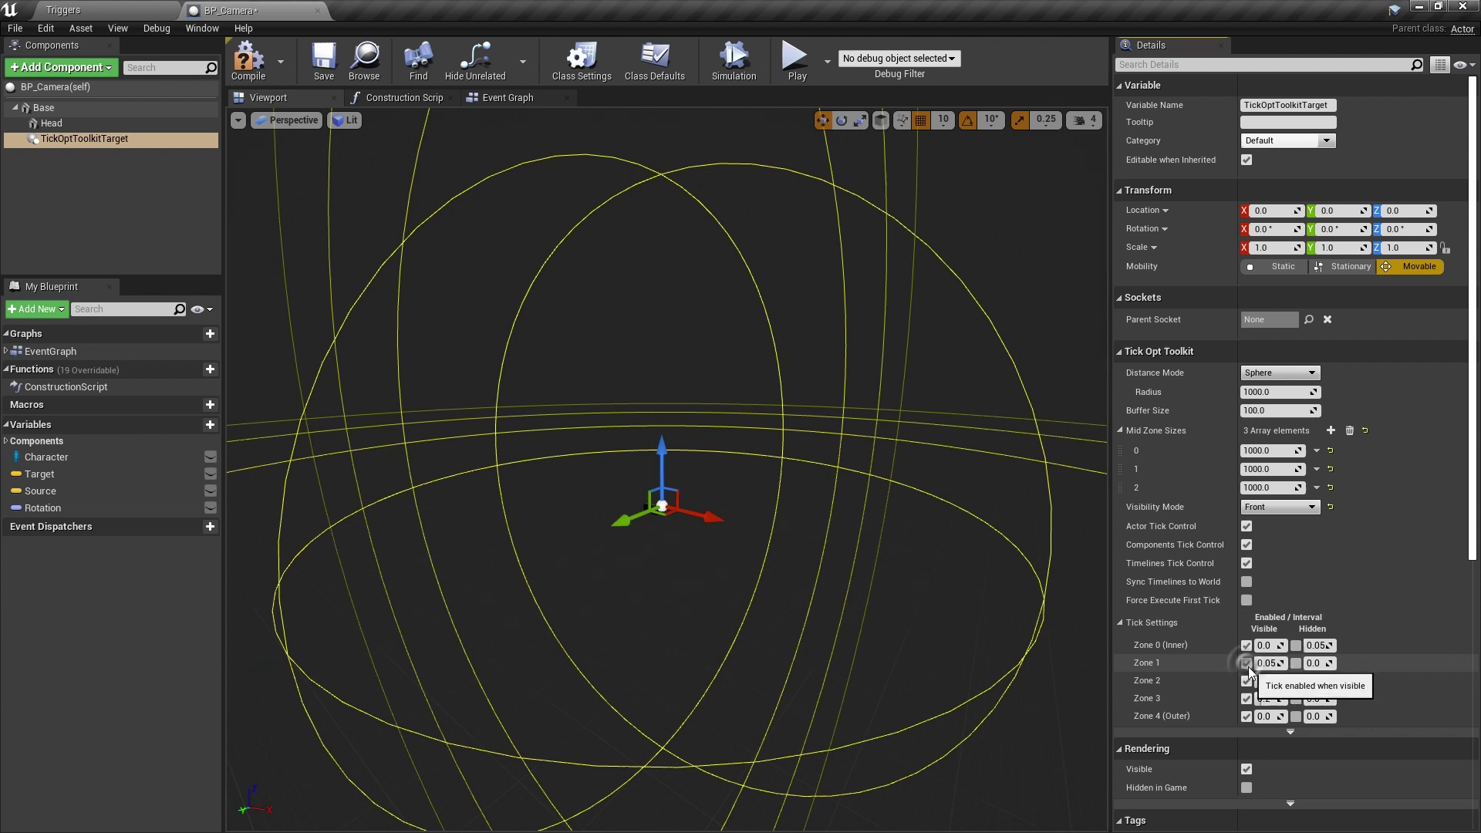
pyautogui.click(1246, 716)
pyautogui.click(1296, 645)
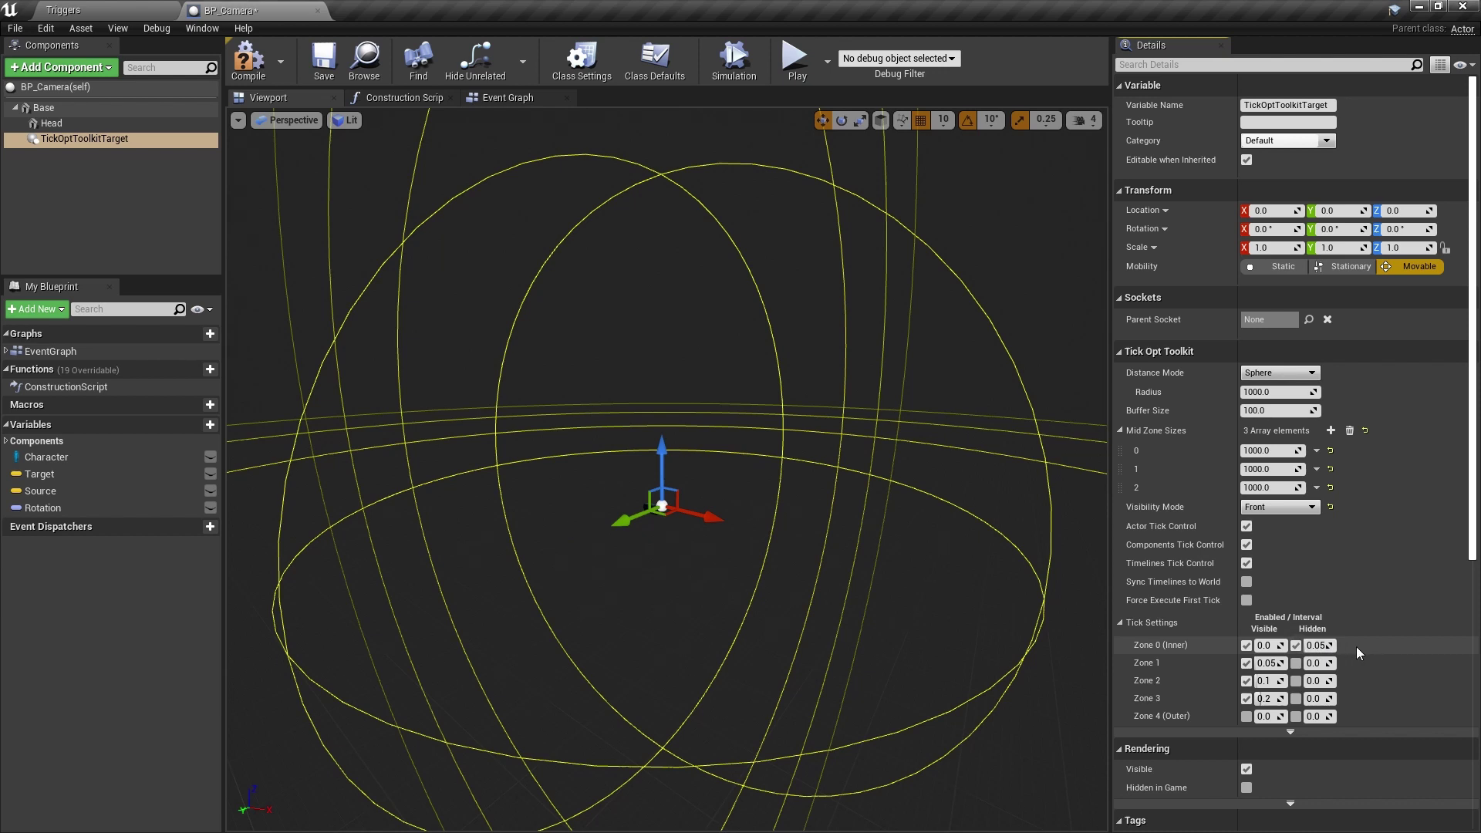
pyautogui.click(1247, 600)
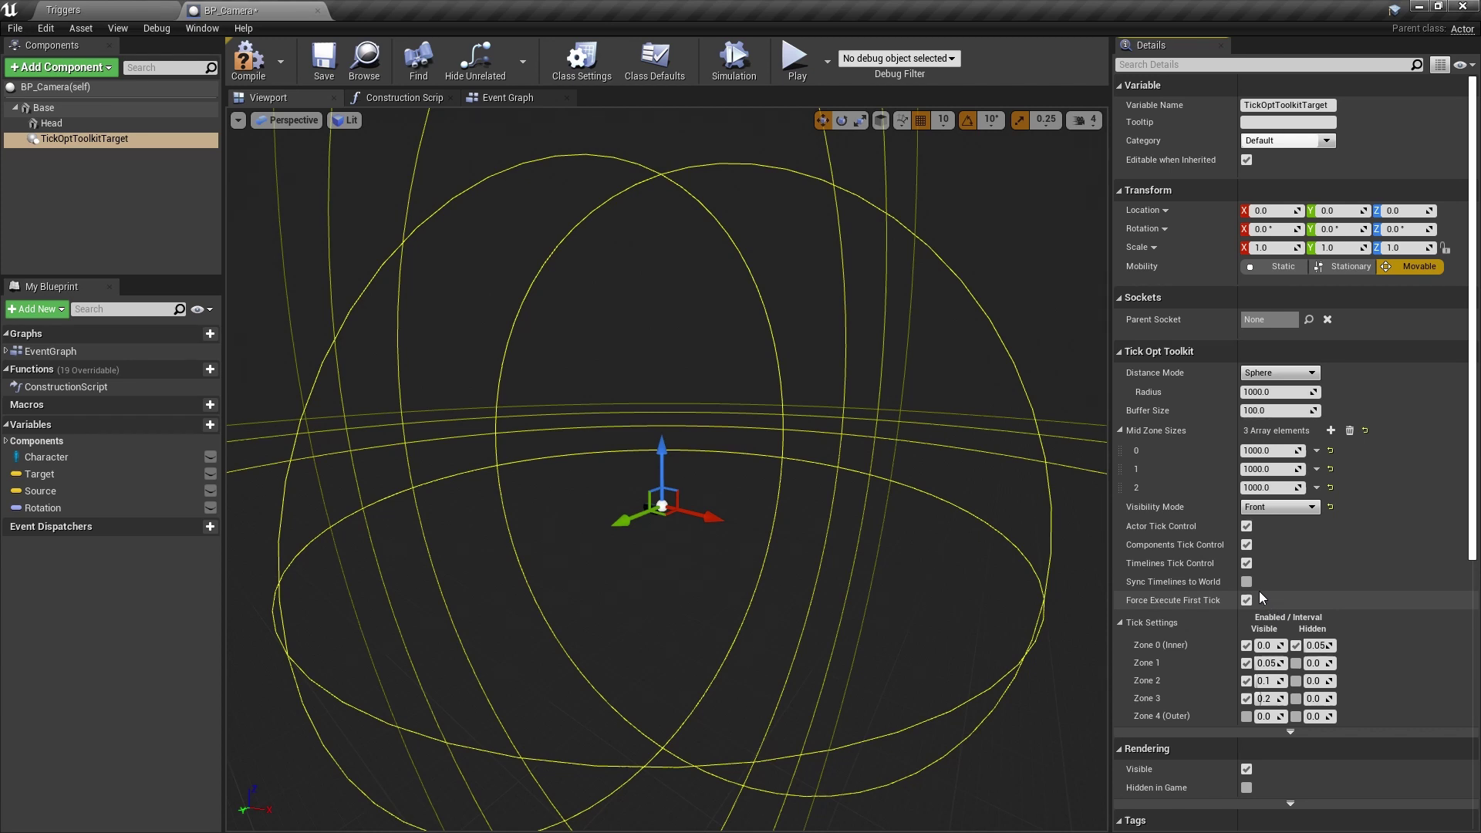
# - Compile and save BP_Camera, then return to the level editor
pyautogui.click(249, 58)
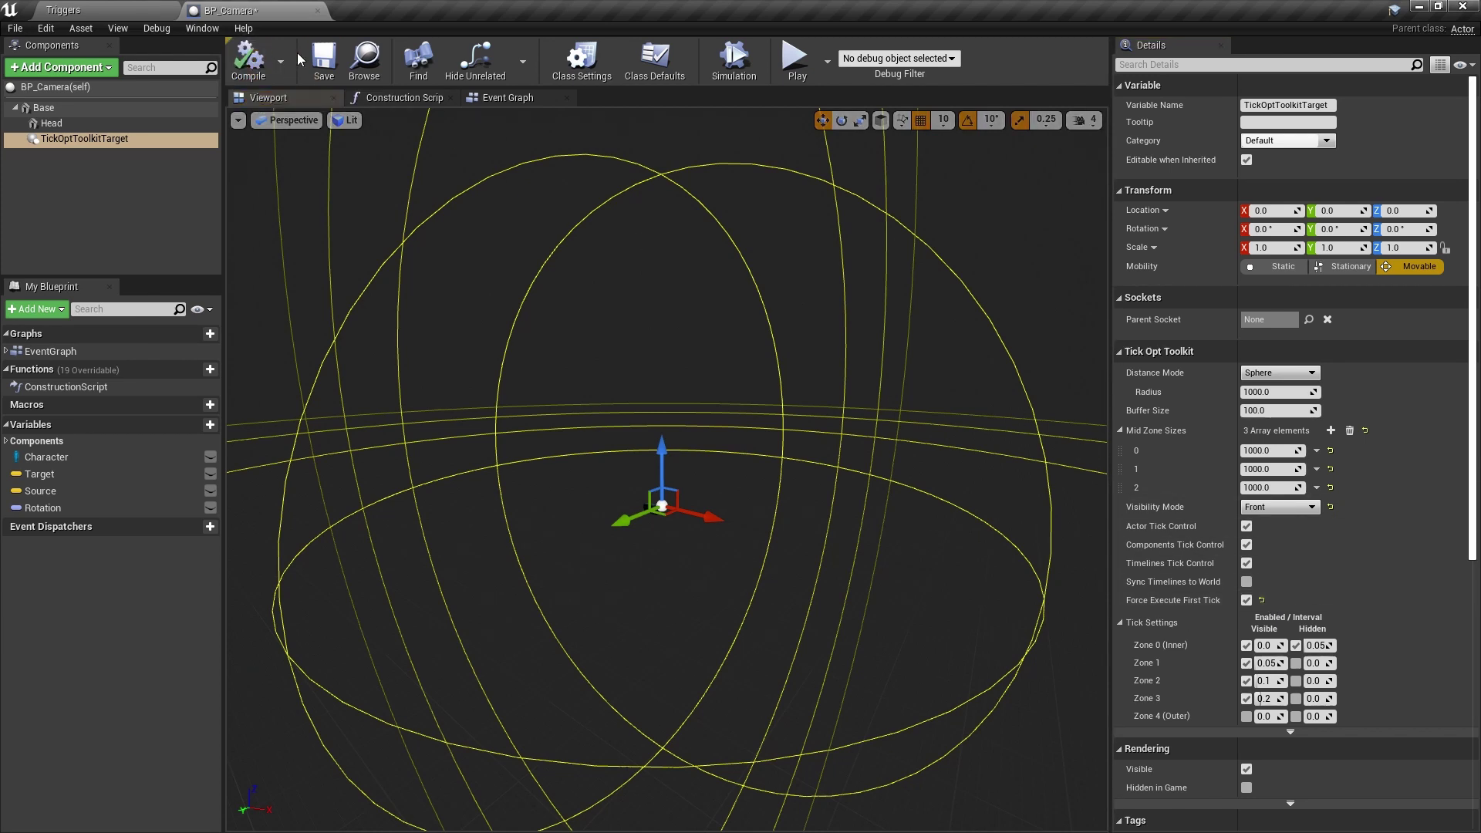
pyautogui.click(312, 56)
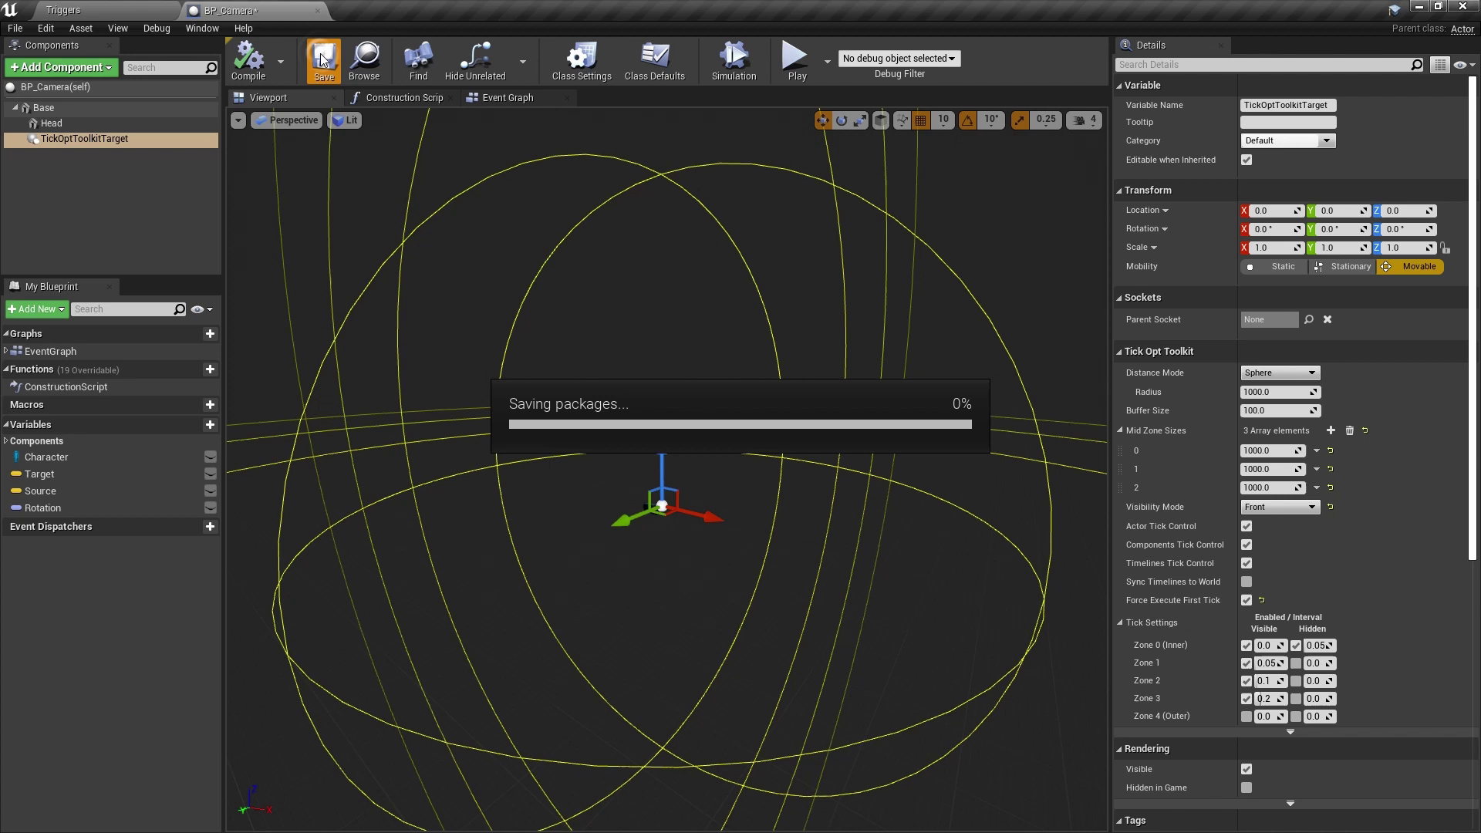
pyautogui.click(137, 9)
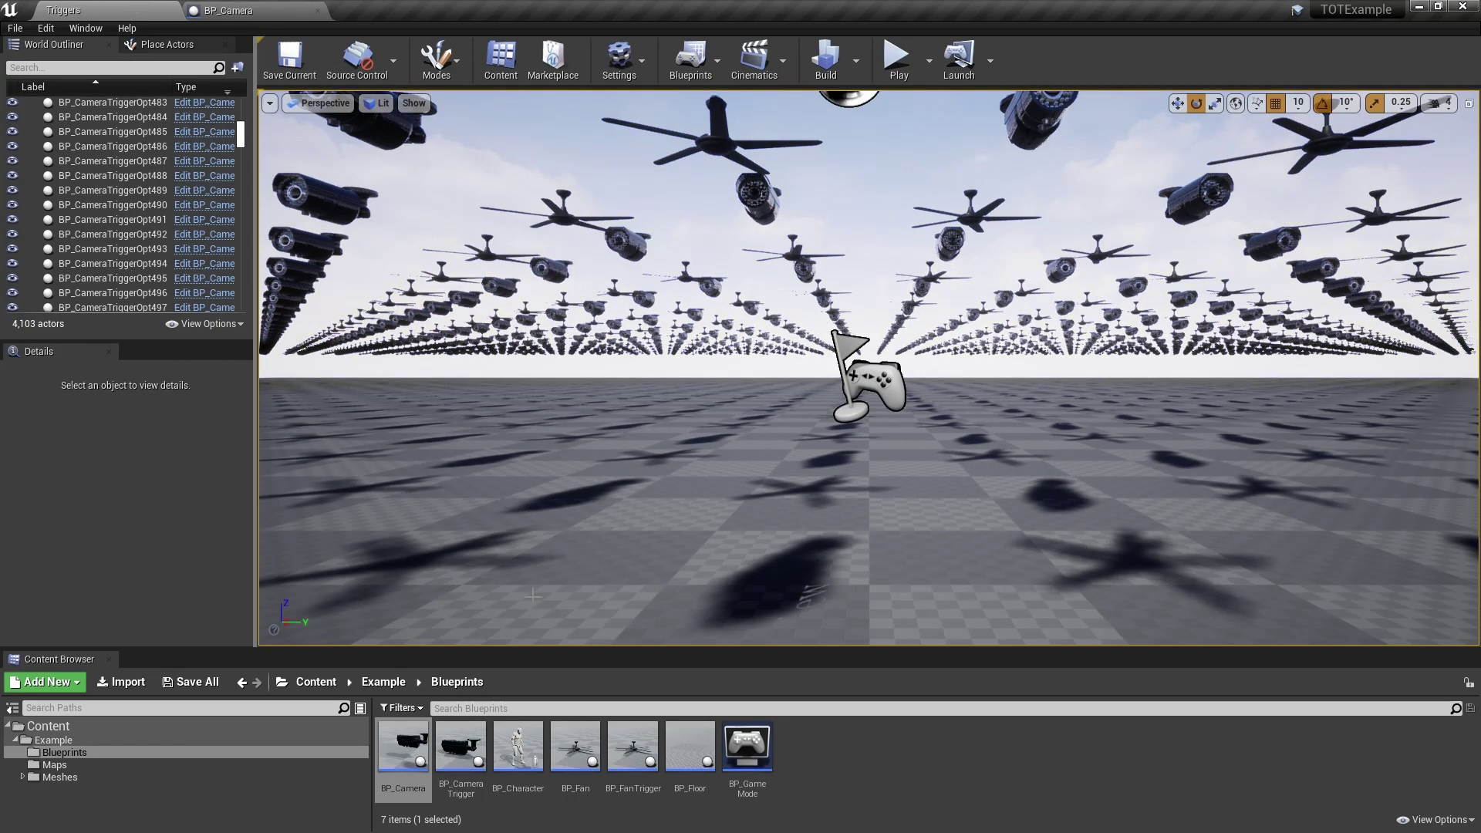
# - Open BP_Fan and copy BP_Camera's TickOptToolkitTarget component for pasting into it
pyautogui.doubleClick(577, 745)
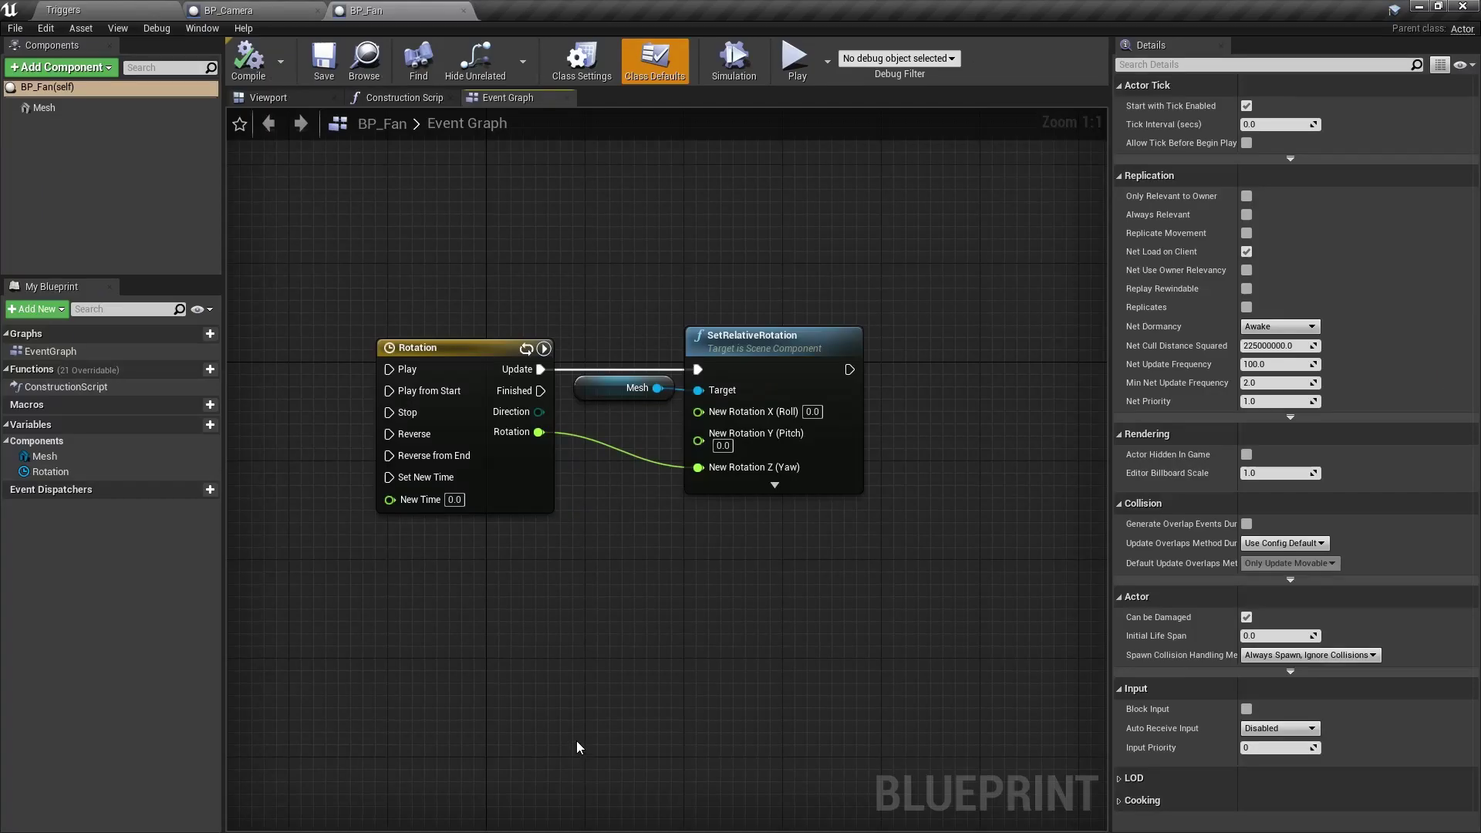
pyautogui.click(261, 16)
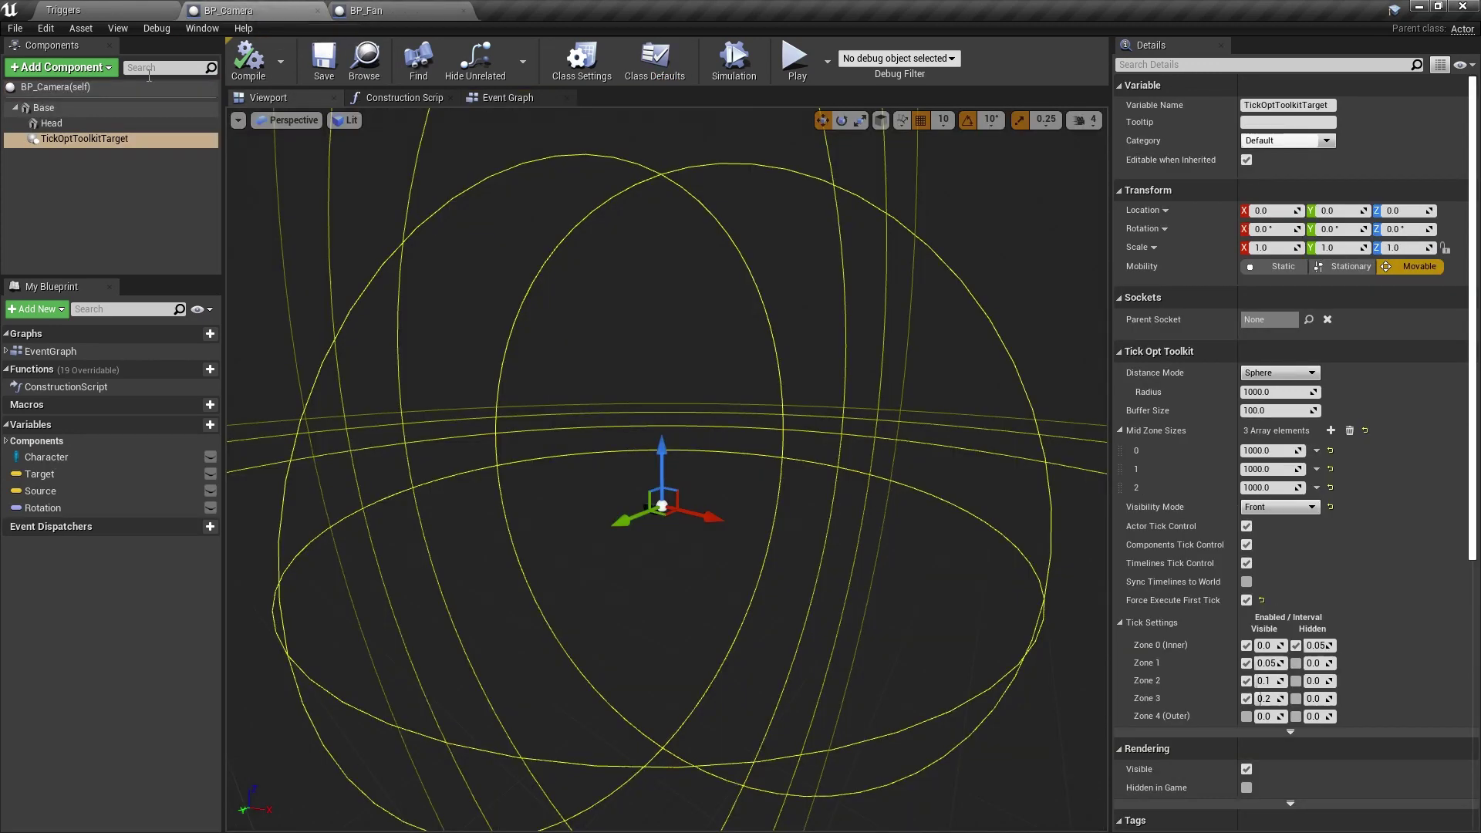
pyautogui.click(117, 140)
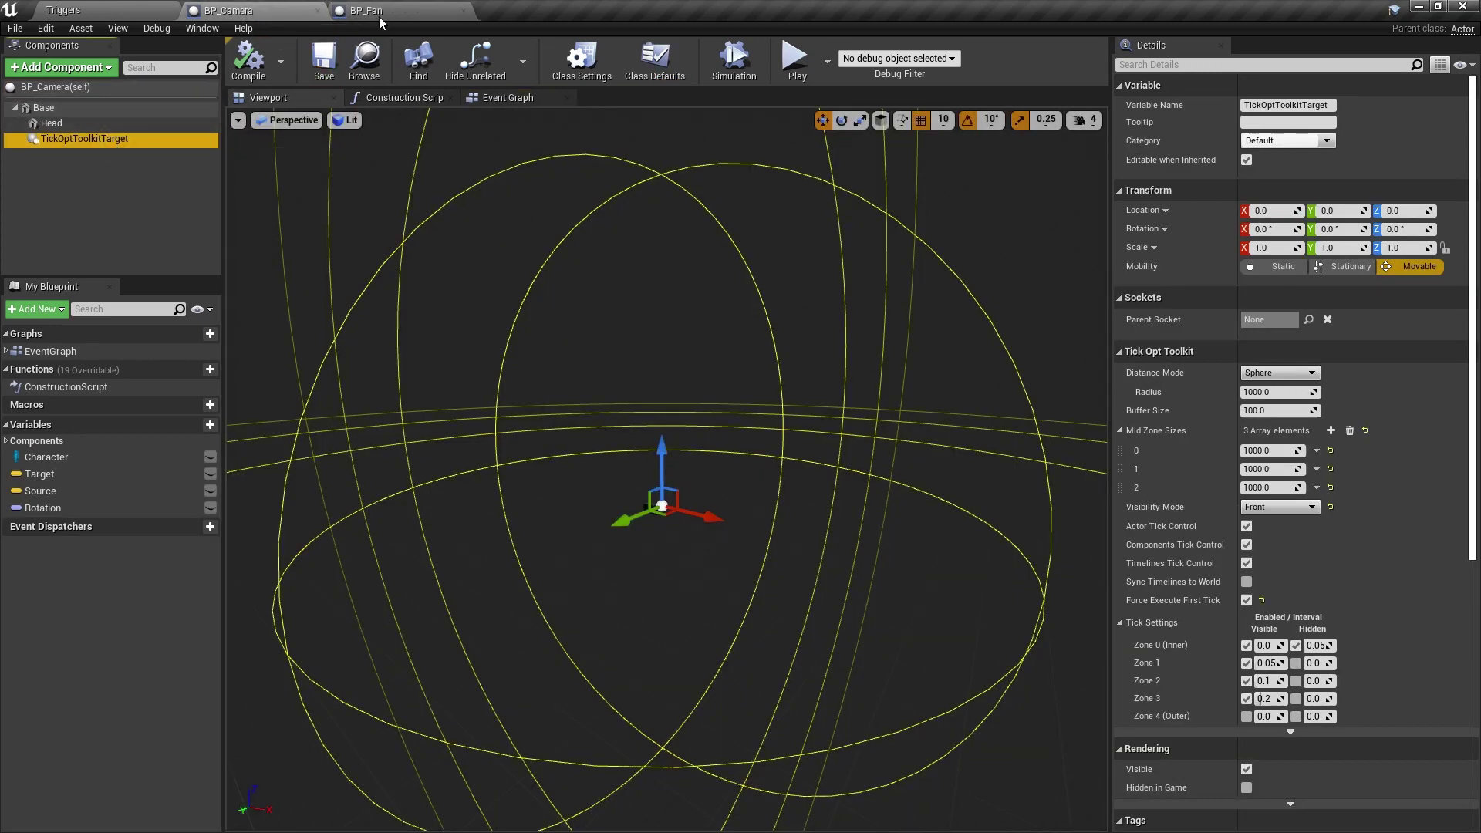
pyautogui.click(378, 13)
# - Paste the TickOptToolkitTarget component into BP_Fan, turn off Force Execute First Tick, then compile and save
pyautogui.click(111, 153)
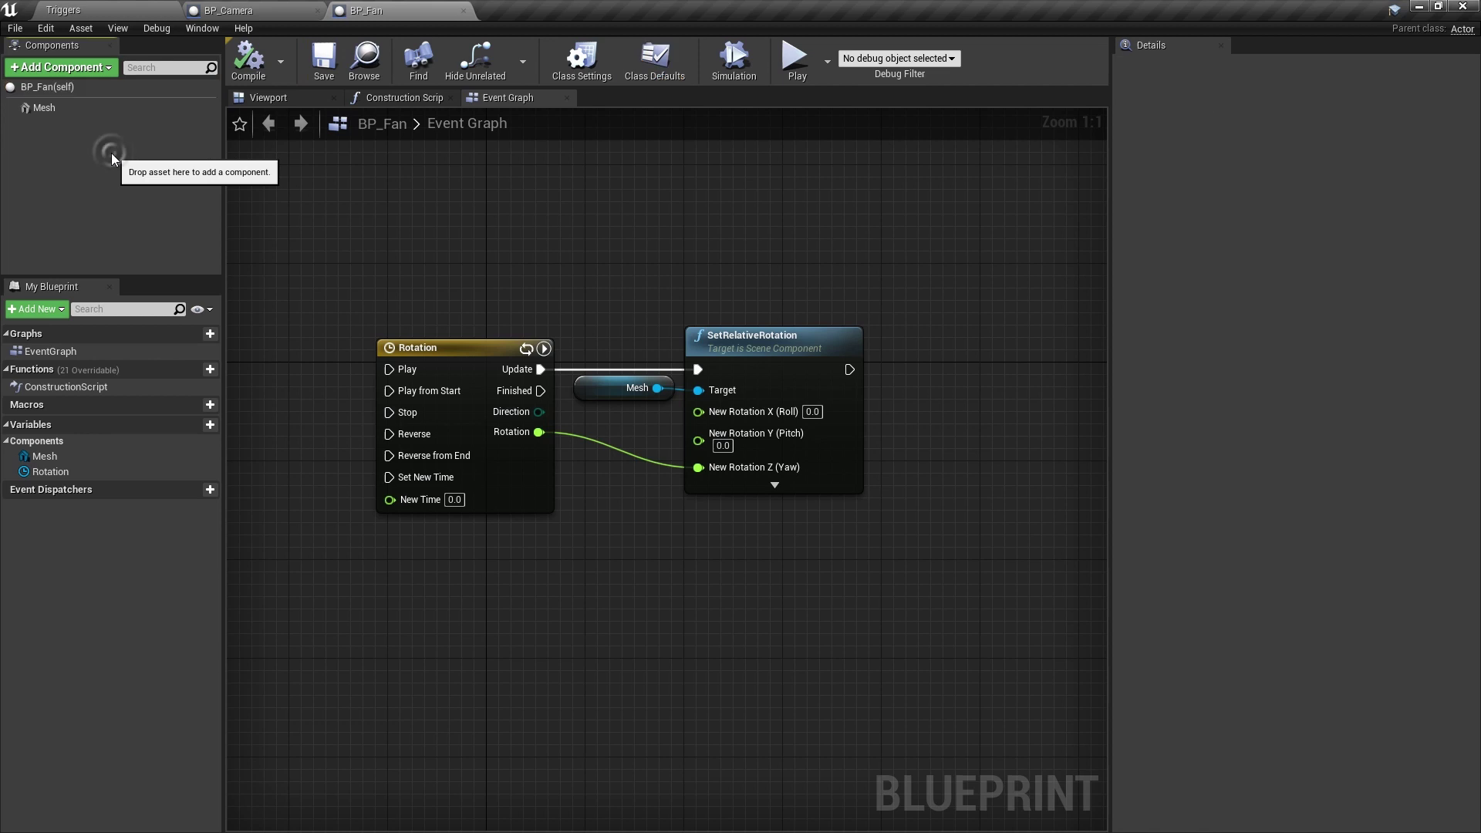
pyautogui.hotkey('ctrl', 'v')
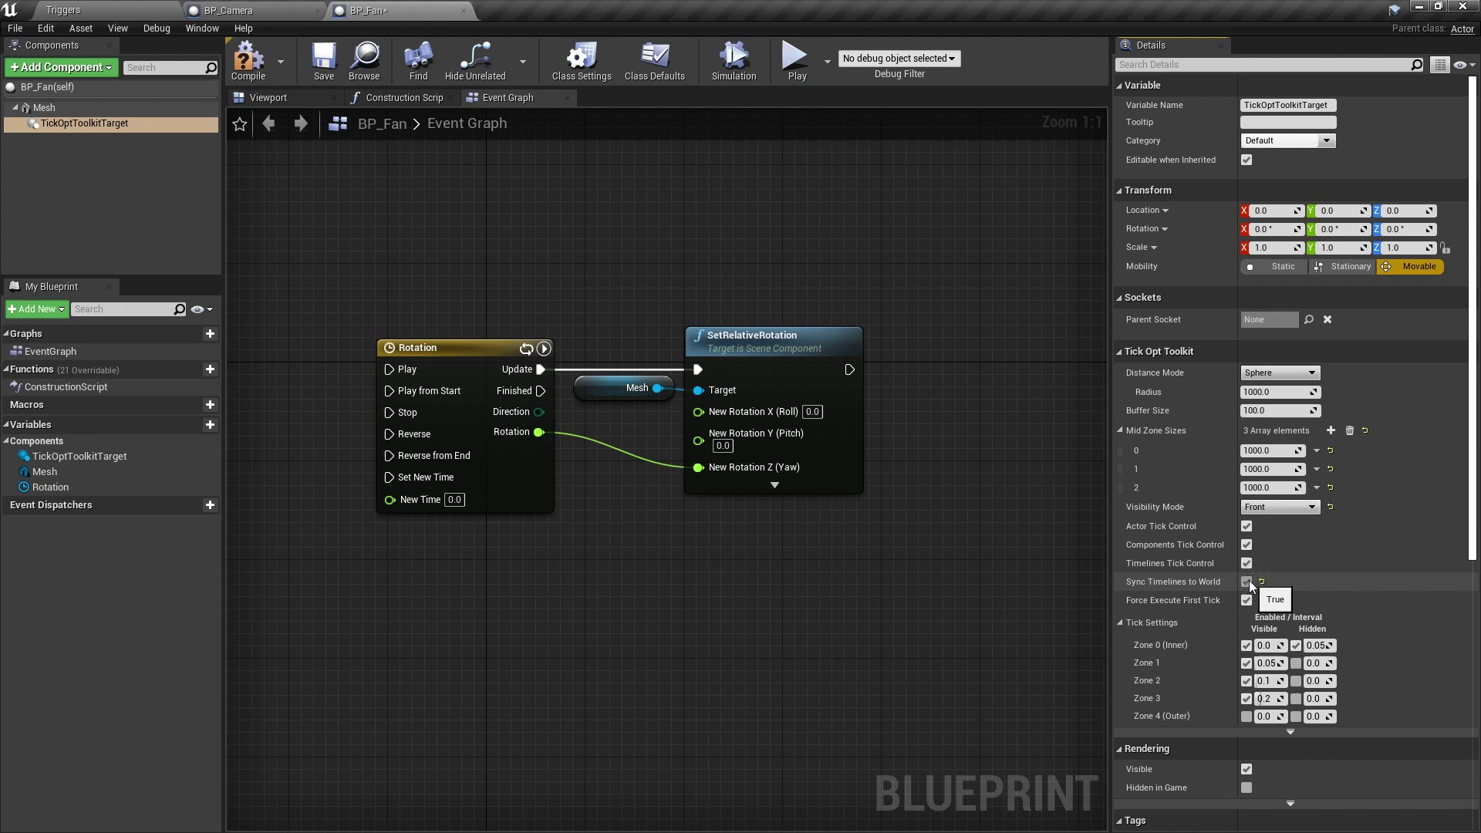
pyautogui.click(1247, 601)
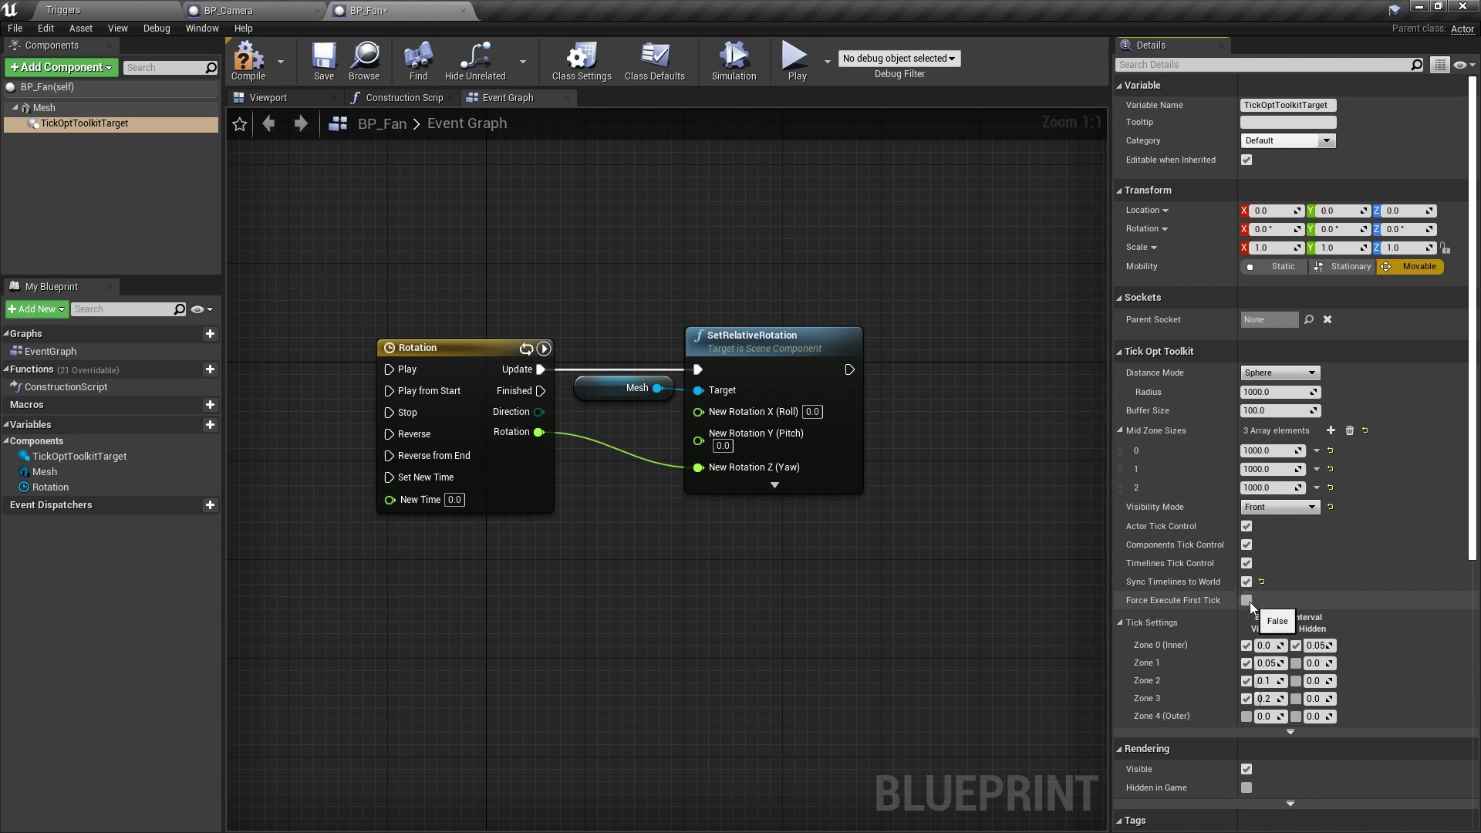
pyautogui.click(247, 61)
pyautogui.click(324, 60)
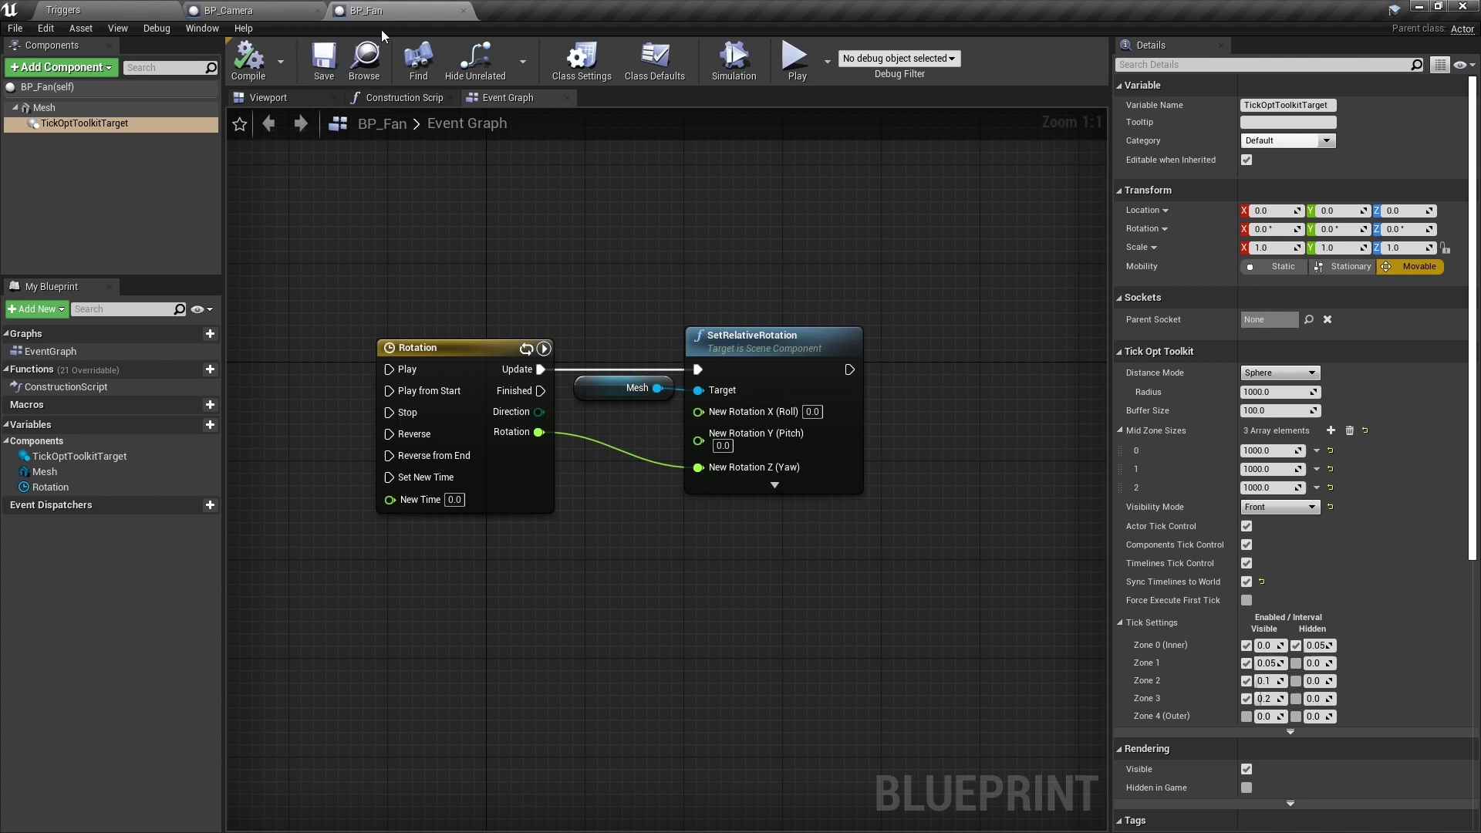
# - Close the BP_Fan and BP_Camera editors and open the Example map from the Maps folder
pyautogui.click(463, 11)
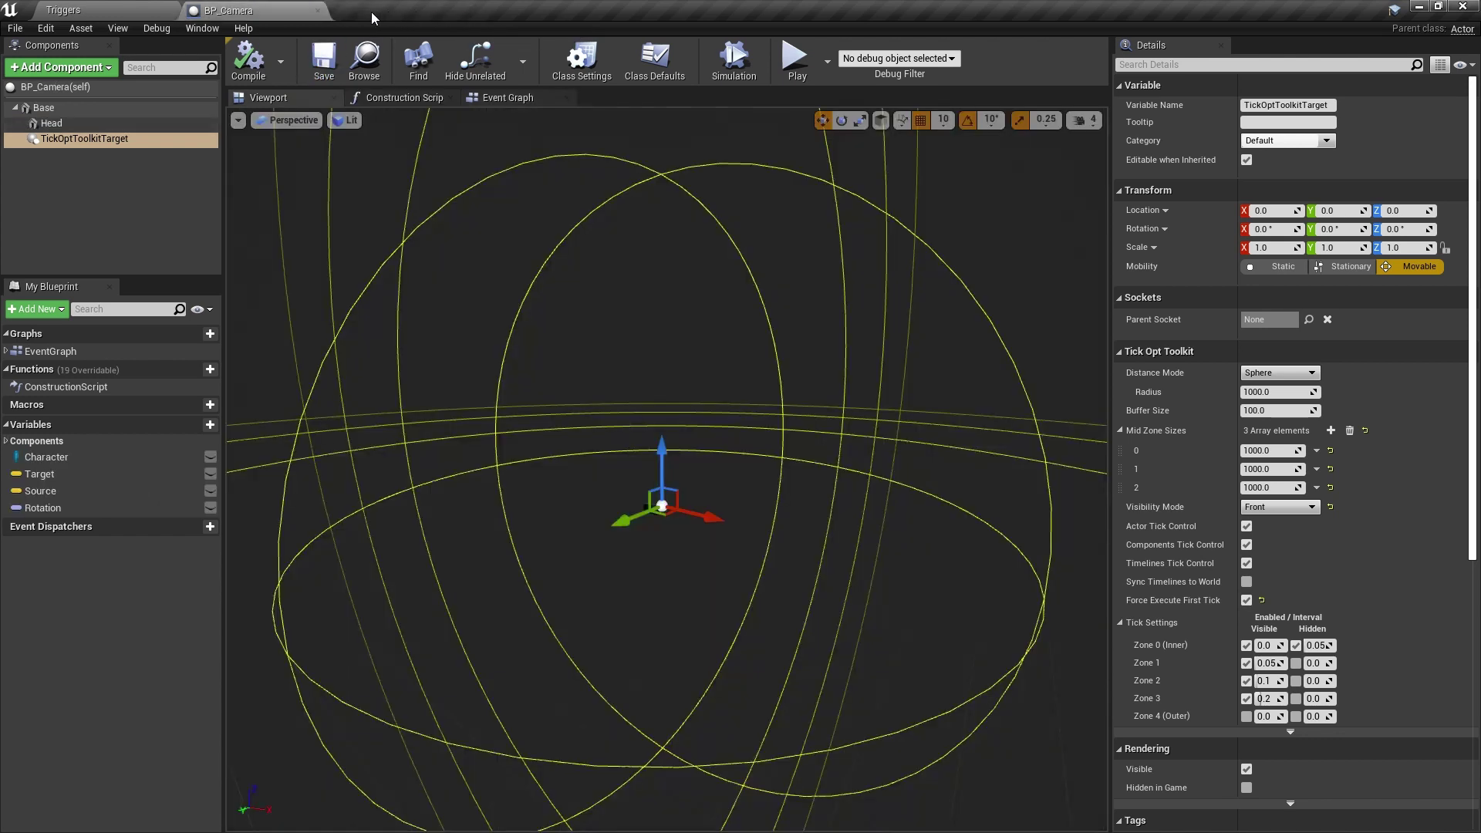
pyautogui.click(319, 11)
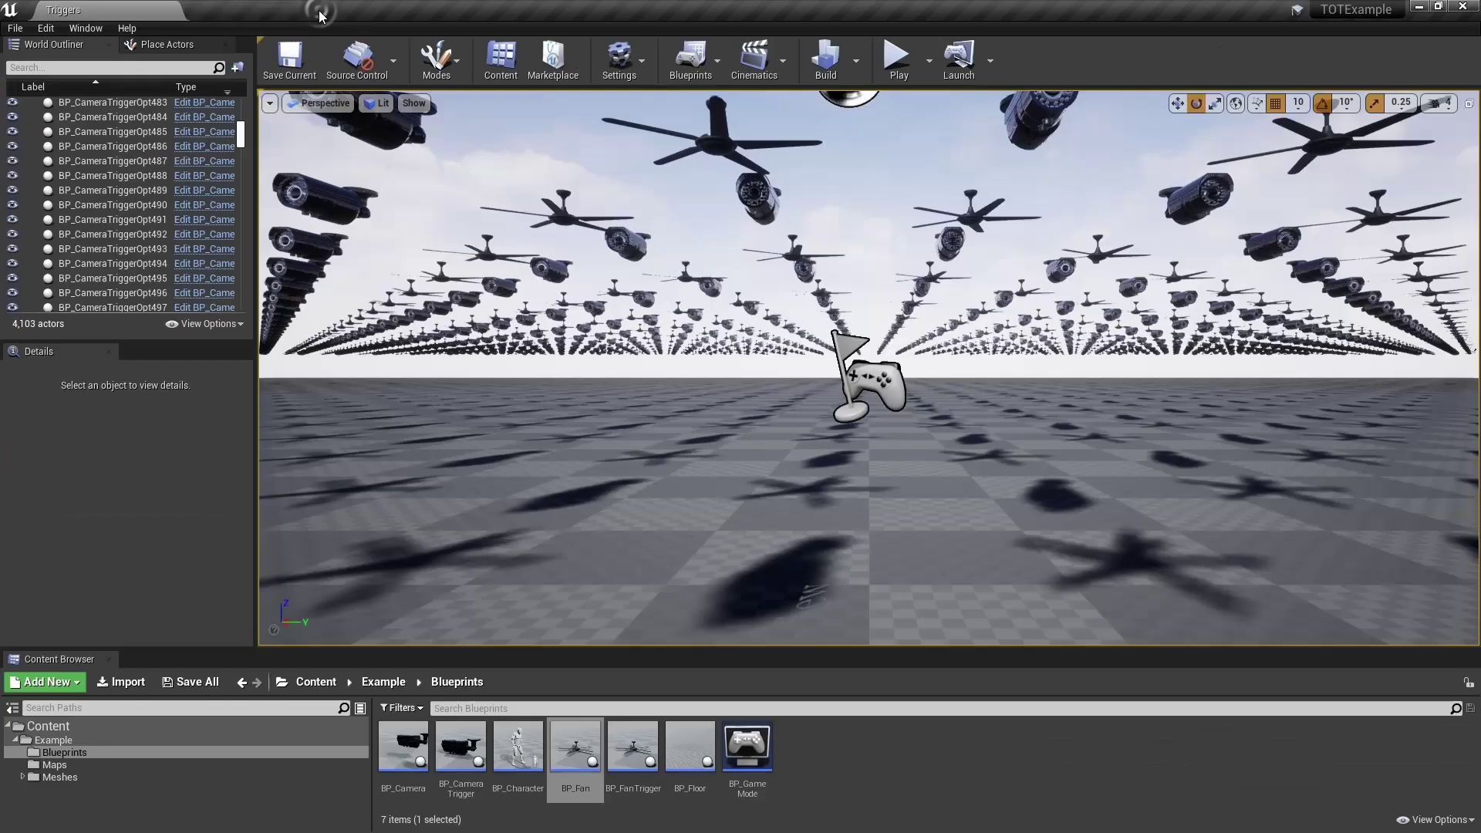
pyautogui.click(54, 765)
pyautogui.doubleClick(411, 748)
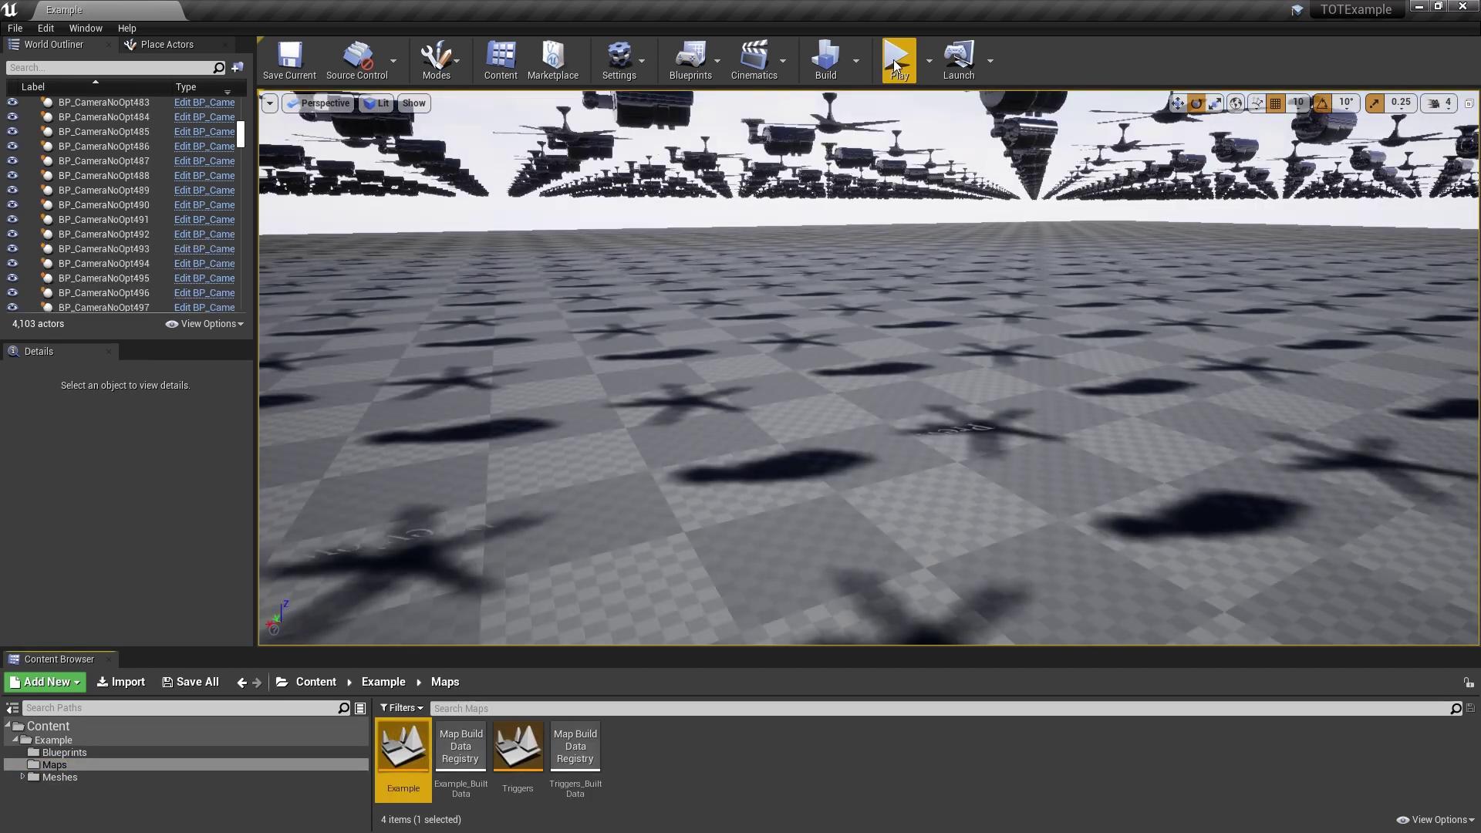
# - Start a Play-In-Editor session of the Example map and run the mannequin forward past the cameras and fans
pyautogui.click(896, 62)
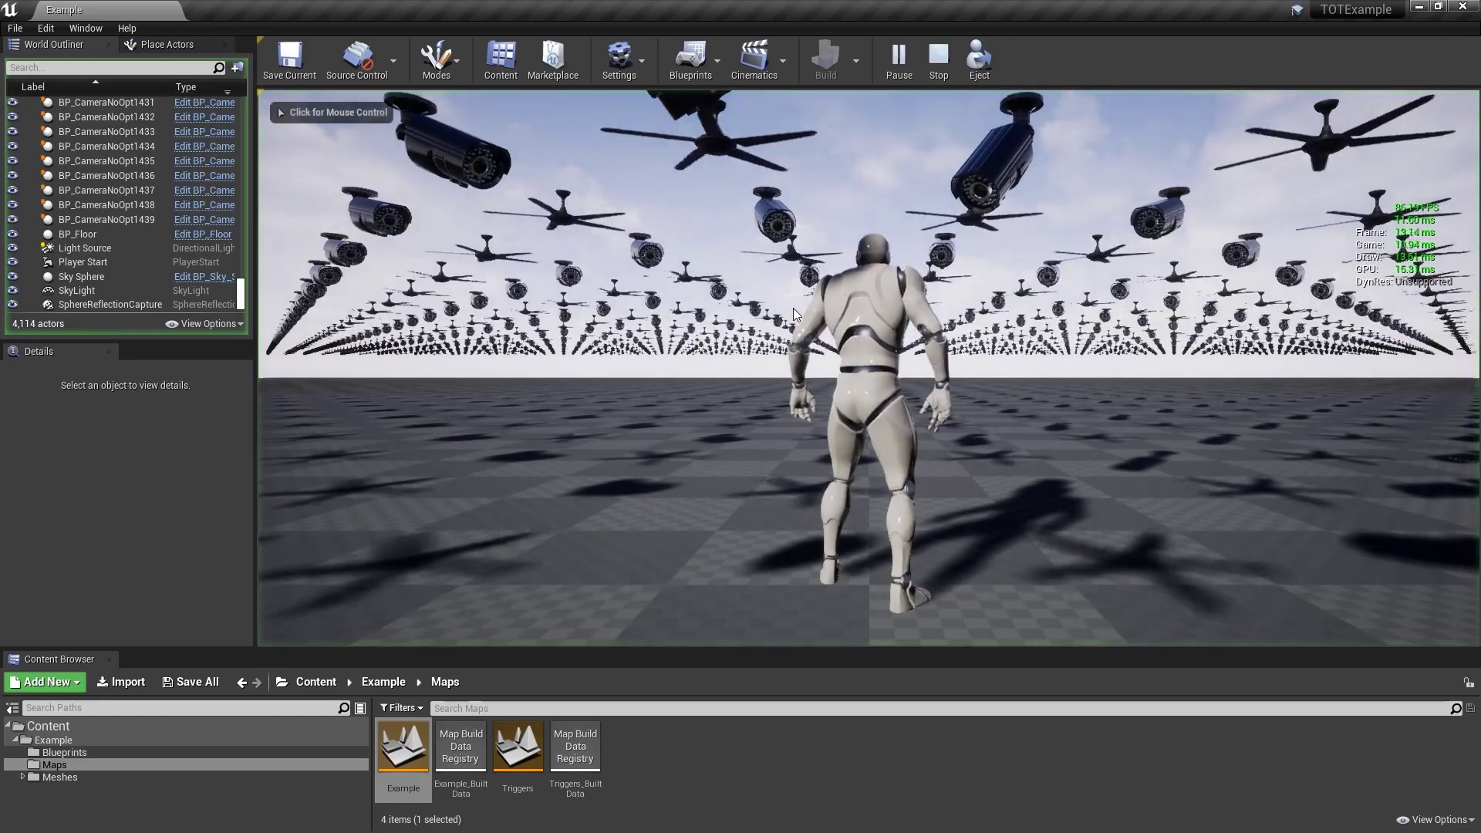
pyautogui.click(792, 307)
pyautogui.press('w')
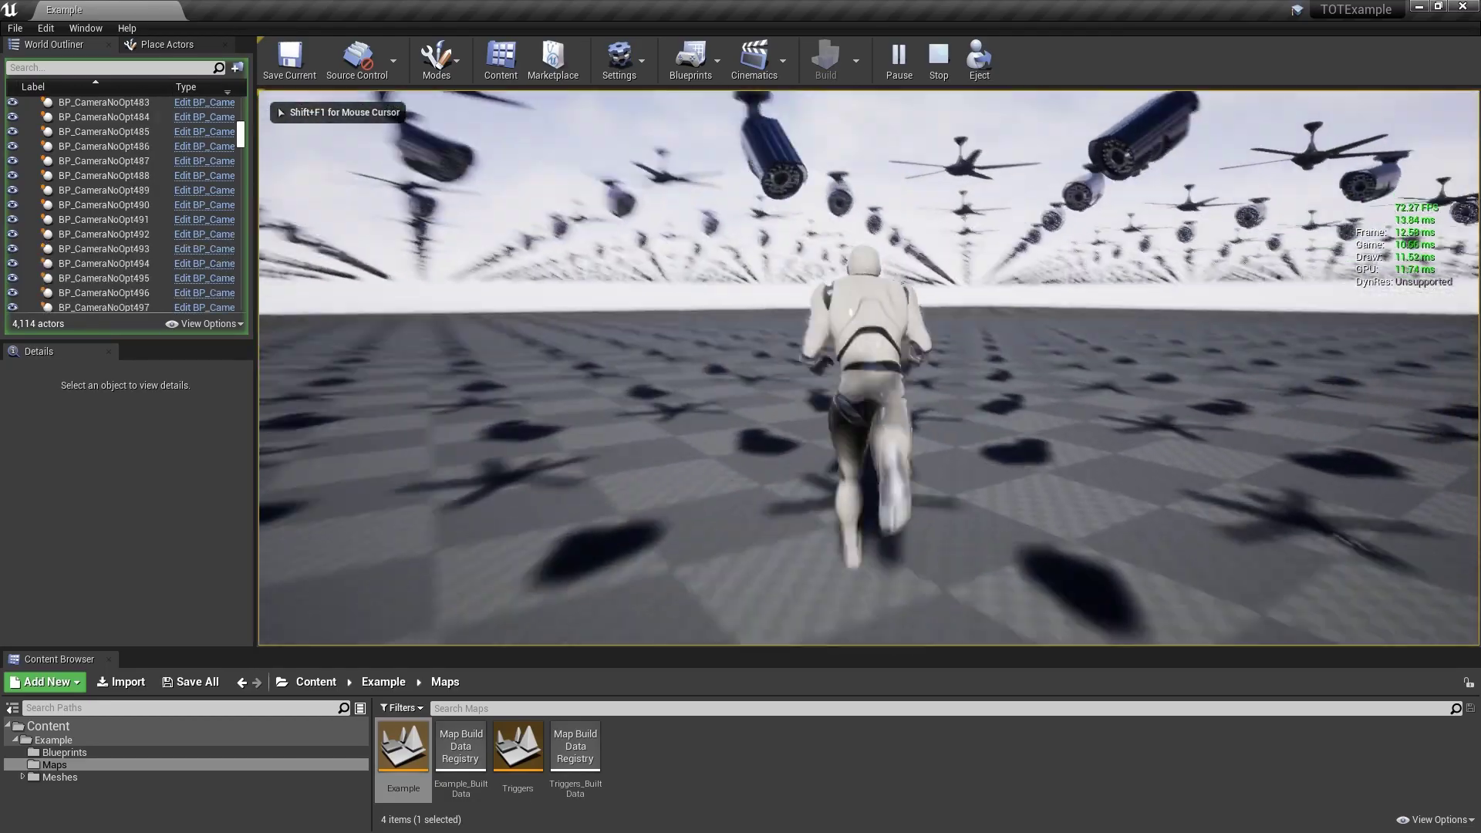